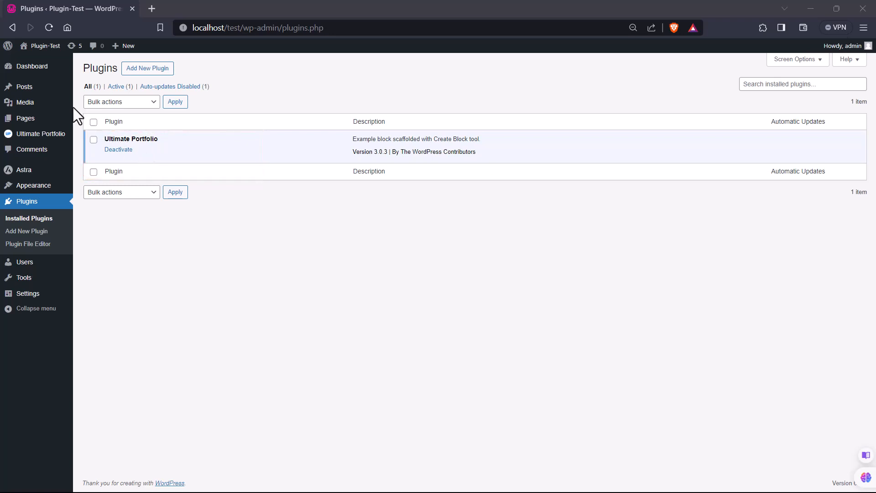
Open the list of all posts and look through the published entries.
left_click(23, 87)
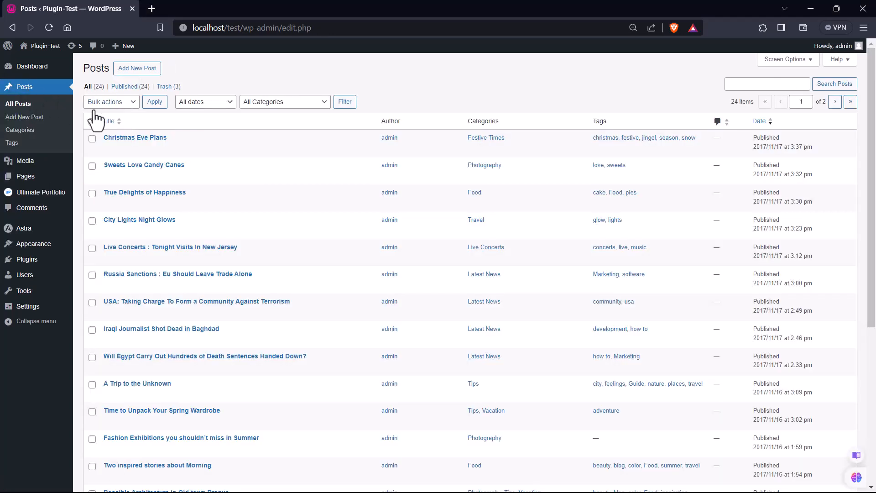
scroll(277, 167, "down", 5)
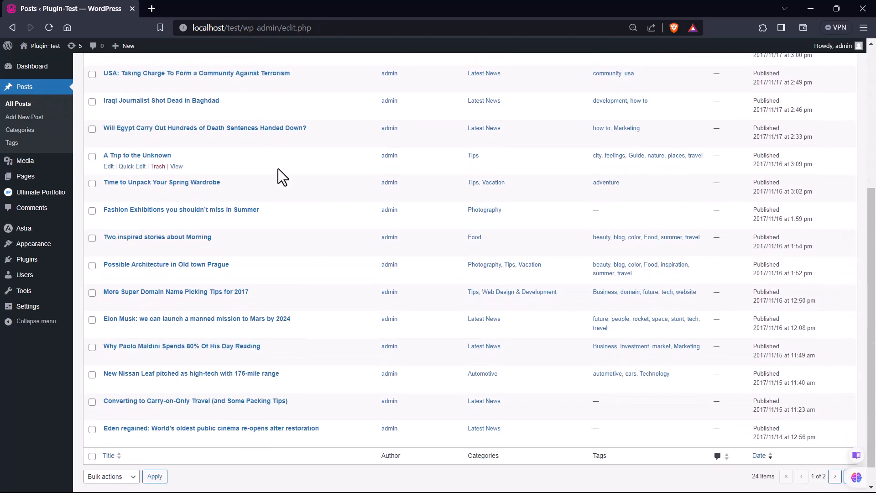
scroll(277, 168, "up", 5)
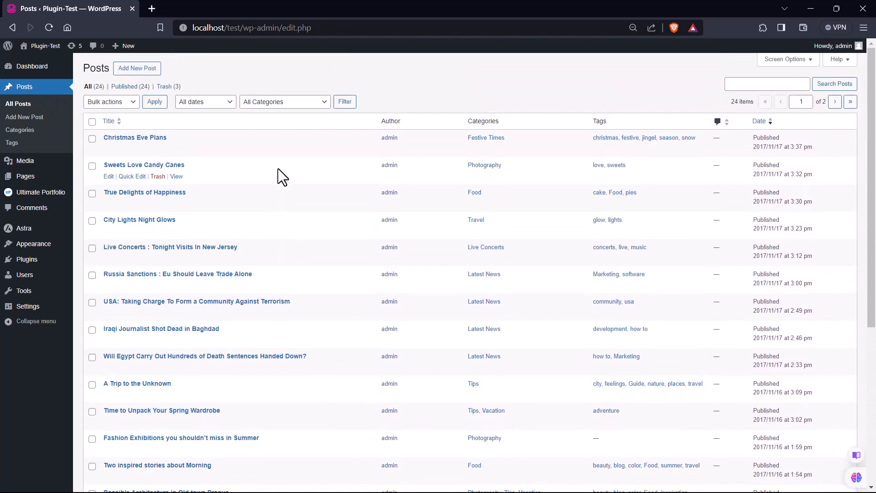
Create a new page and title it "Ultimate Portfolio".
mouse_move(28, 182)
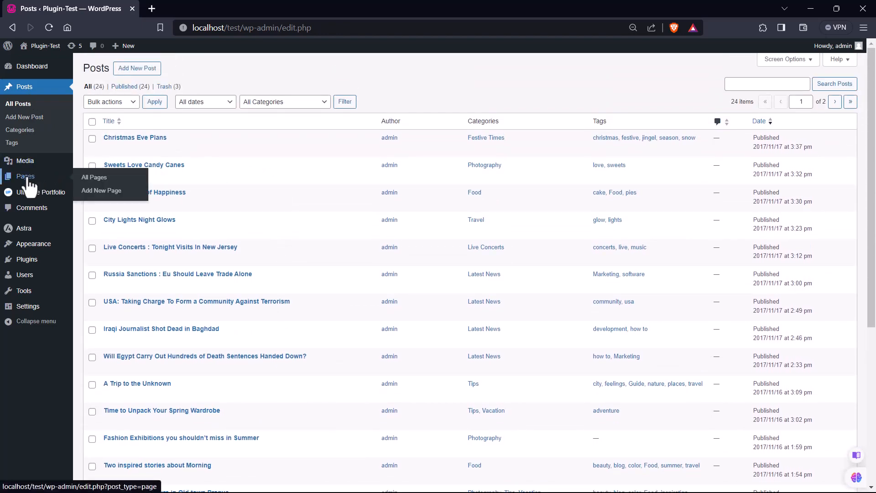
left_click(97, 191)
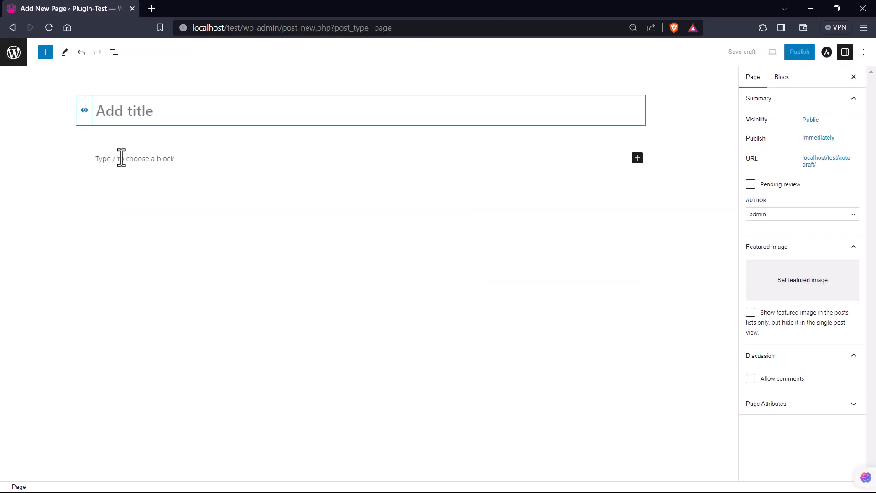
right_click(151, 111)
left_click(190, 195)
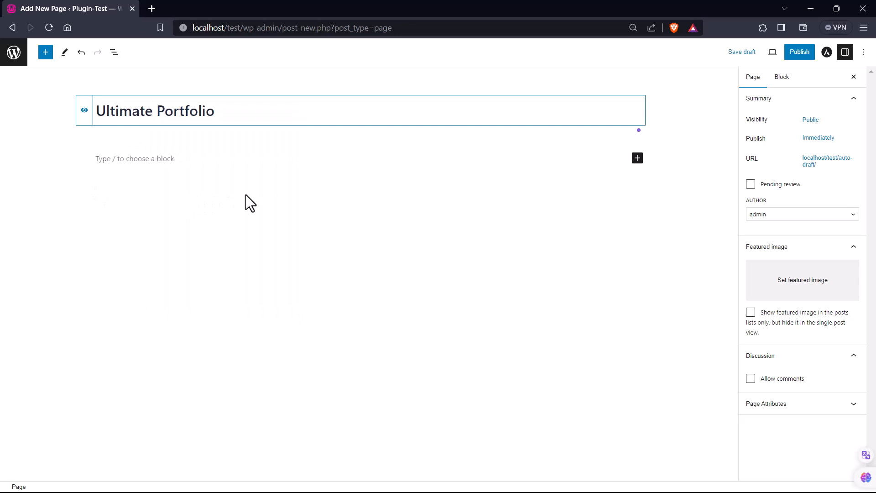
Insert an Ultimate Portfolio block in the page and choose Posts as its content source in the setup wizard.
left_click(637, 158)
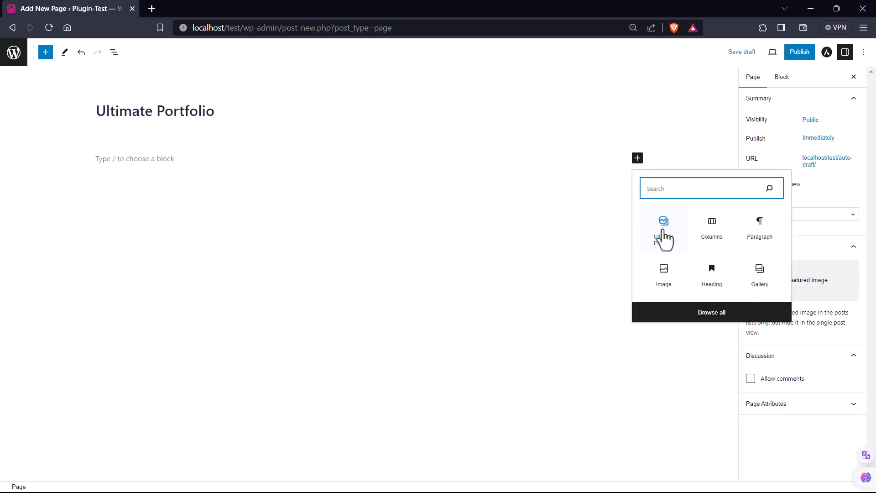
left_click(664, 237)
left_click(270, 250)
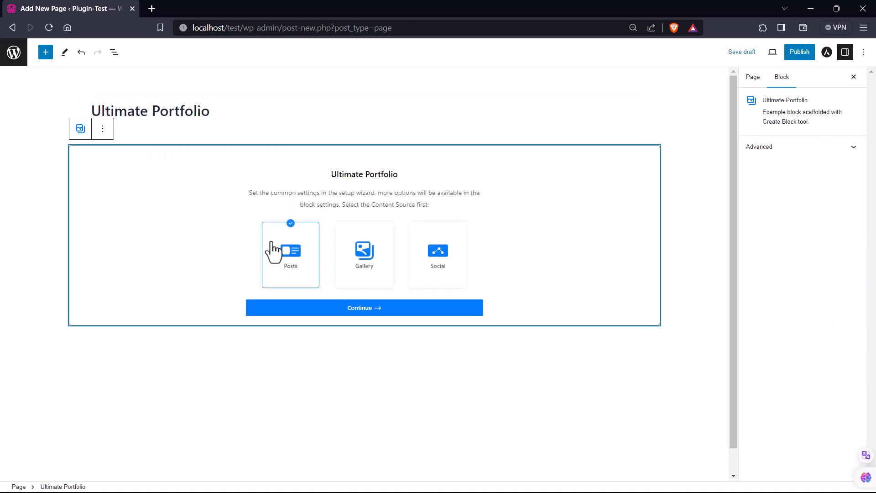
left_click(361, 315)
left_click(362, 301)
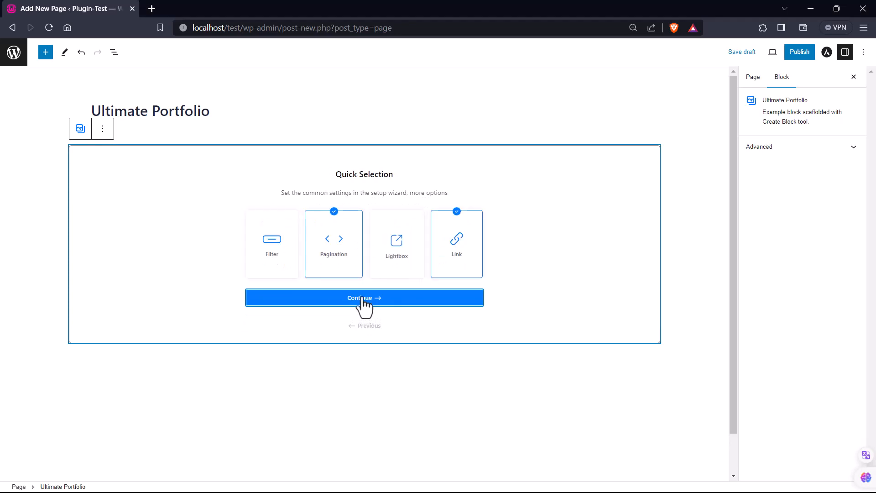
Enable Filter and Lightbox in the wizard's quick selection and complete the block setup.
left_click(281, 256)
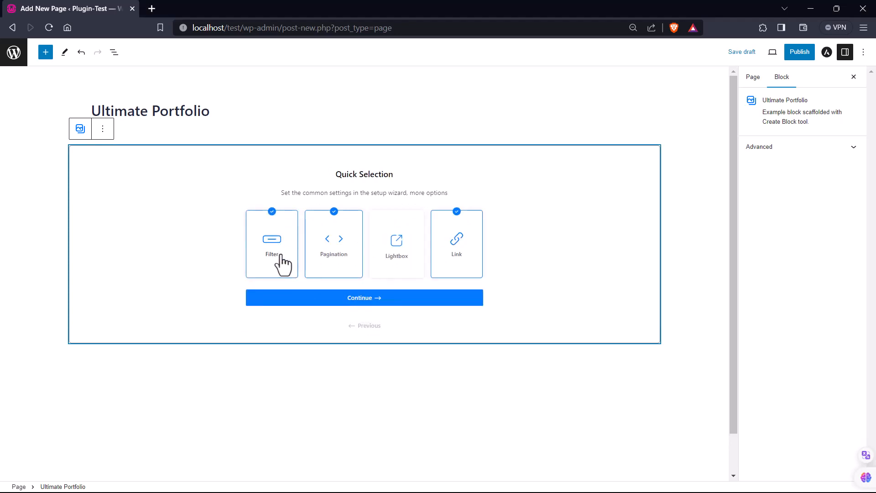
left_click(397, 258)
left_click(379, 301)
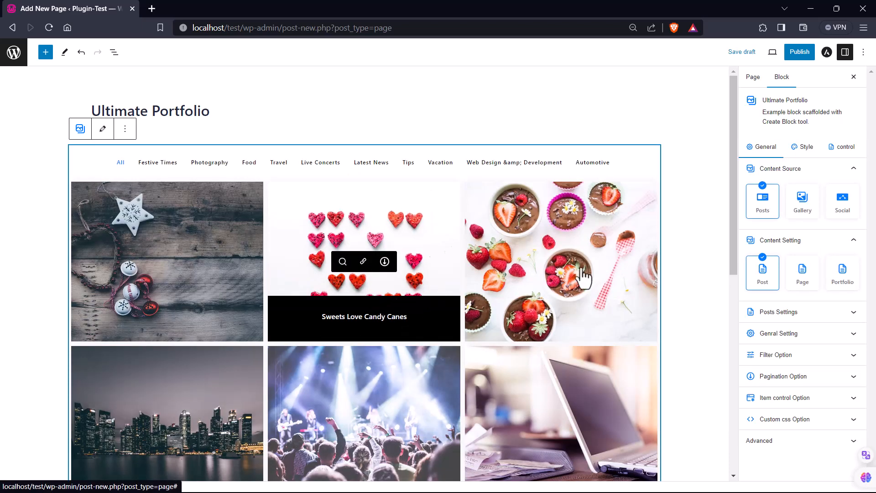
Try the Page and Portfolio content types for the block and return to Post.
left_click(803, 273)
left_click(844, 274)
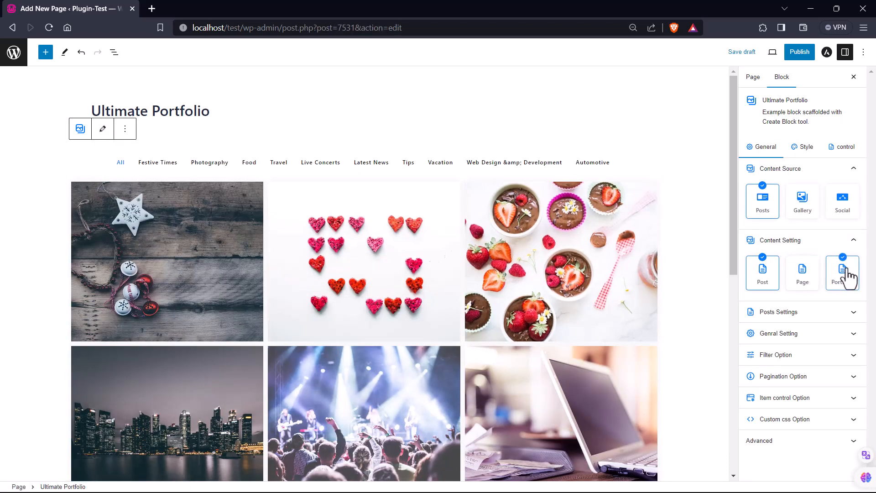
left_click(762, 273)
Preview the Standard, Wave and Tilt layout styles on the block and settle on Standard.
left_click(800, 150)
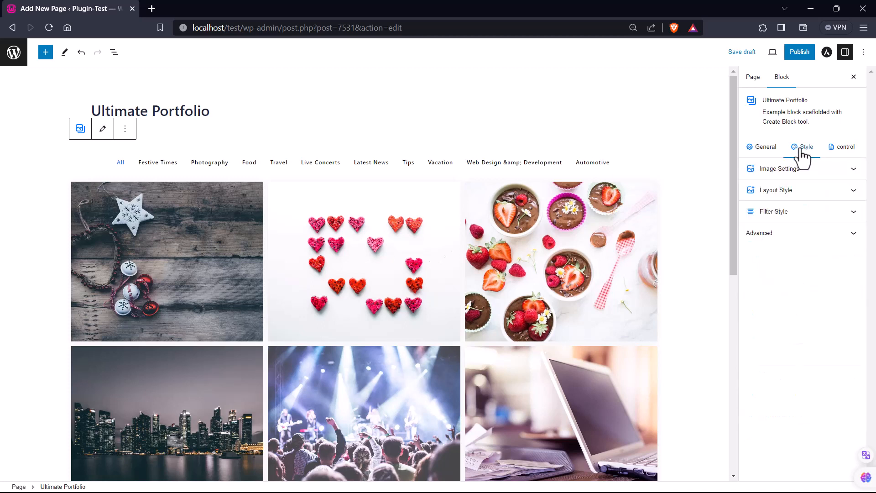
left_click(828, 192)
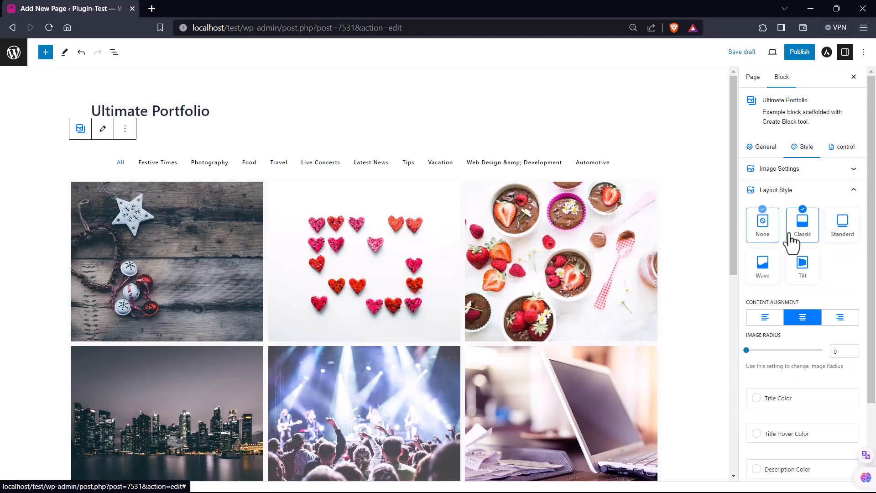
left_click(842, 232)
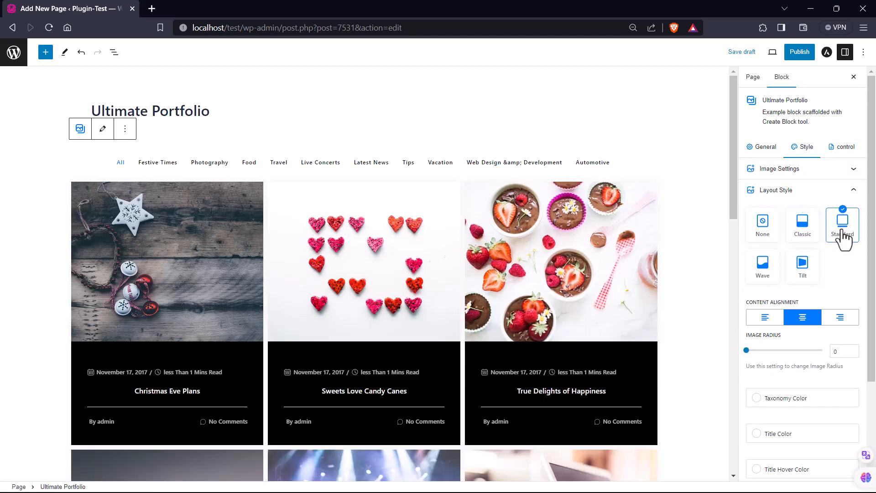
left_click(760, 264)
left_click(803, 273)
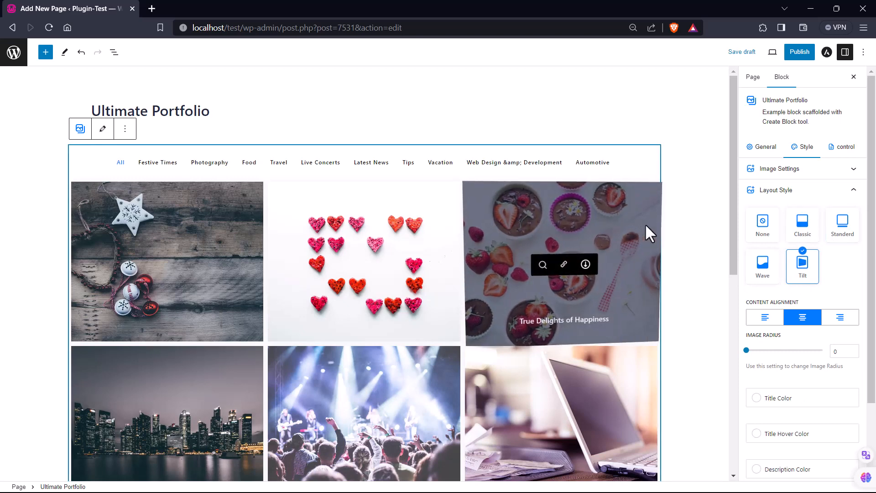
left_click(841, 230)
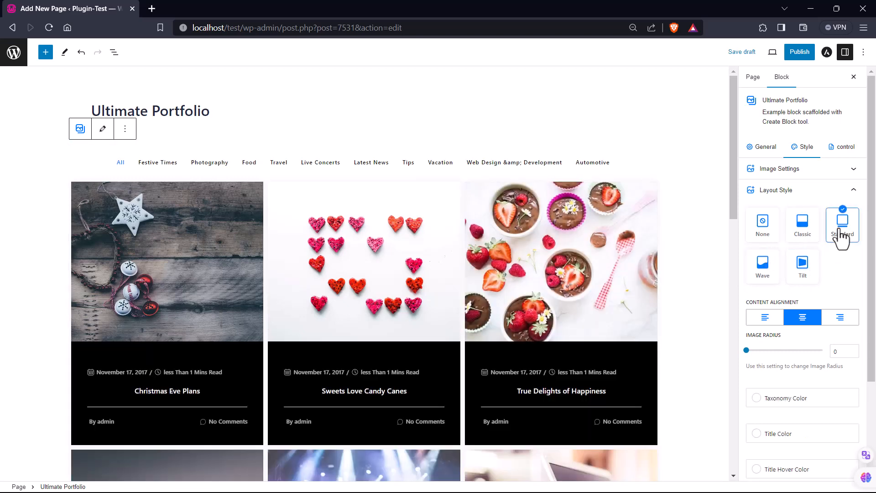
Set the layout's content alignment to left and view the available taxonomy colours.
left_click(763, 319)
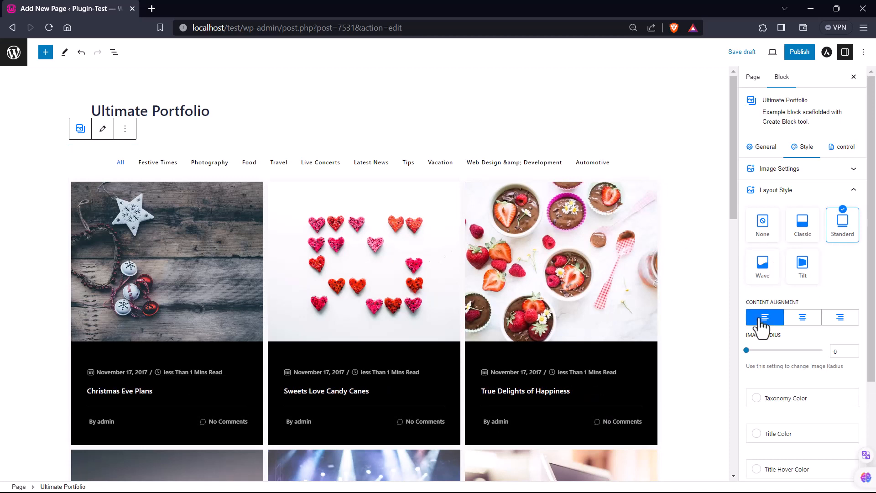
mouse_move(746, 350)
left_mouse_down()
mouse_move(769, 350)
mouse_move(740, 344)
left_mouse_up()
left_click(758, 398)
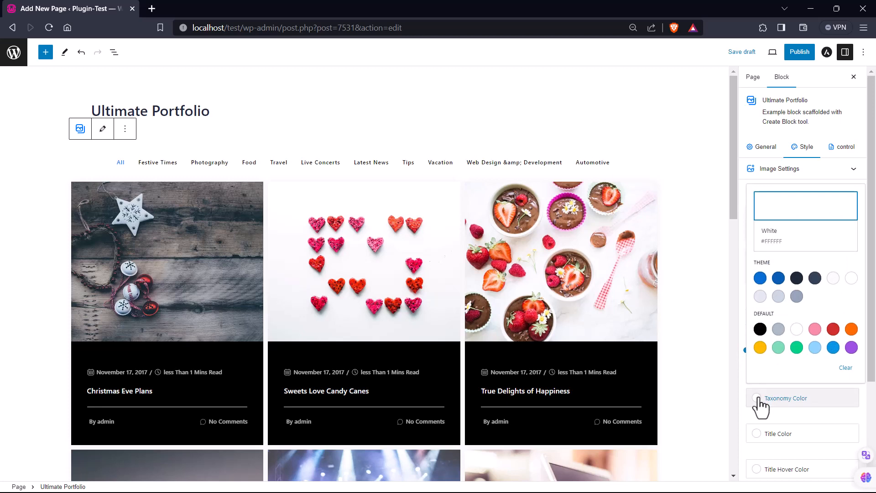
left_click(757, 398)
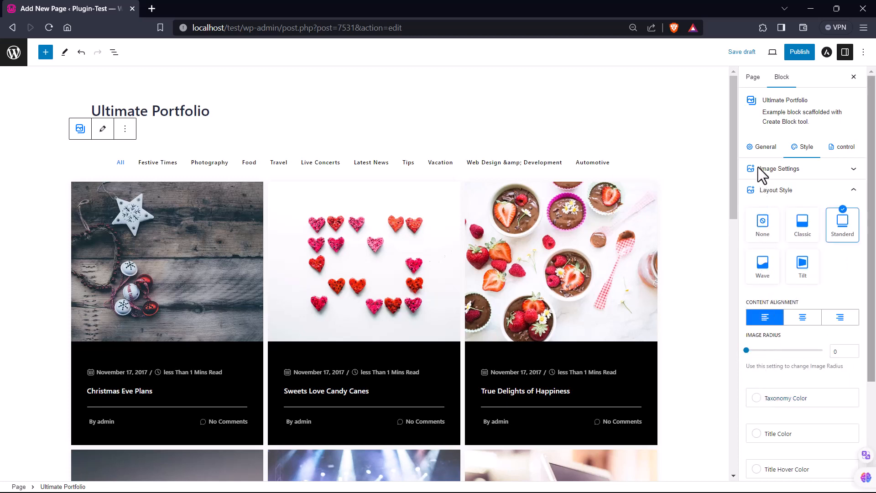
Try excluding the post "Christmas Eve Plans" in the block's posts settings and clear the exclusion.
left_click(764, 147)
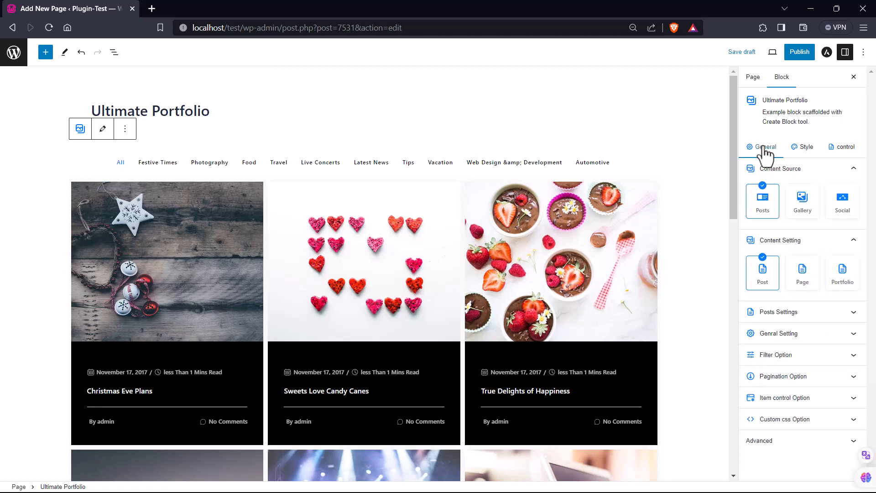
left_click(783, 312)
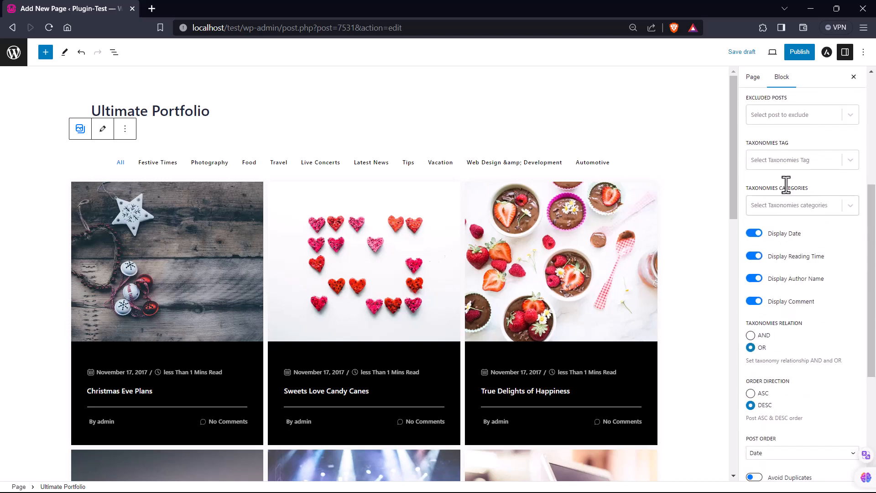
left_click(789, 116)
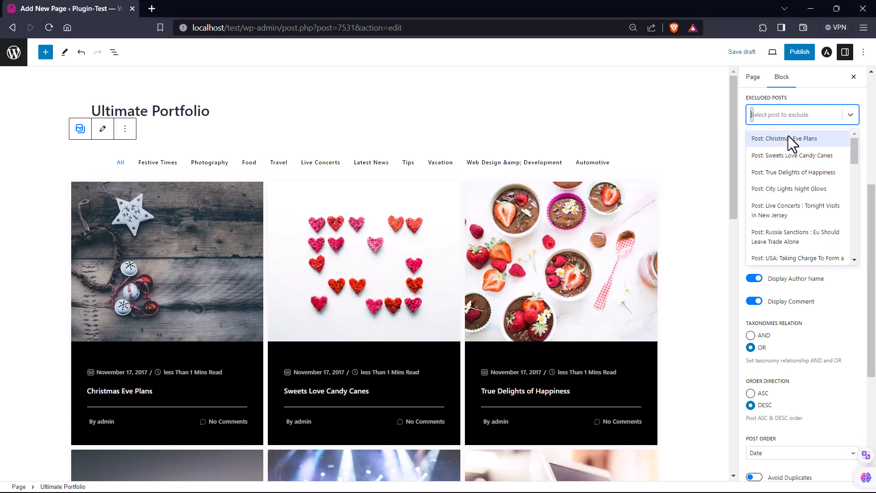
left_click(788, 136)
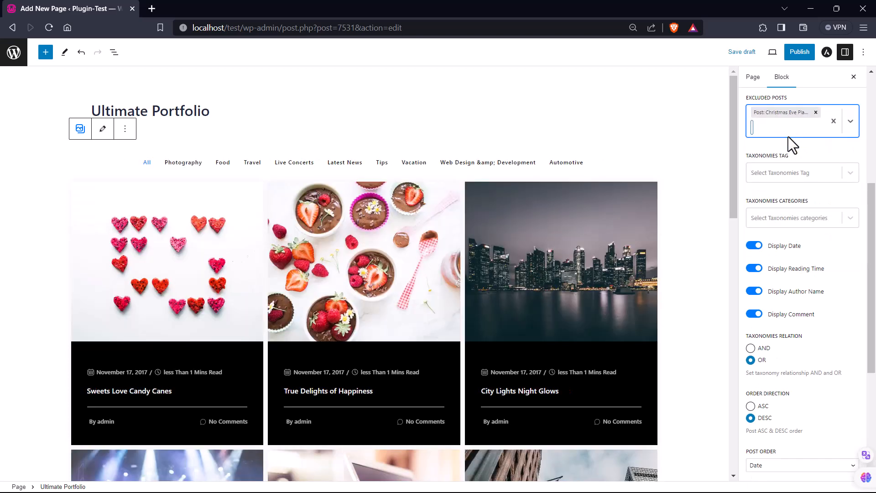
left_click(833, 118)
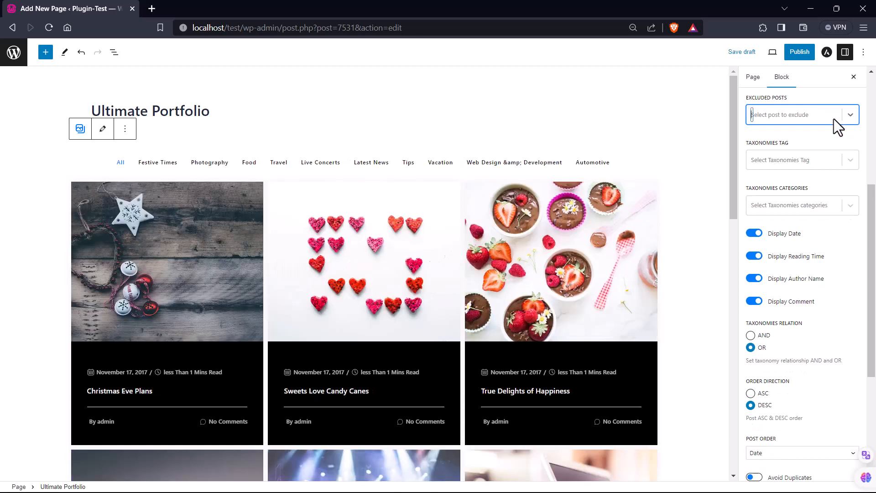
Try limiting the block's posts to the taxonomy tag "cake" and clear the tag.
left_click(793, 158)
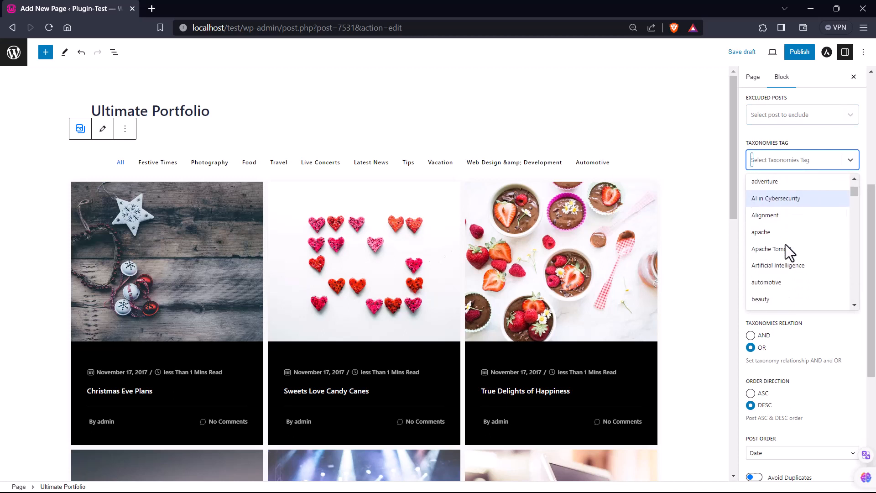
scroll(785, 245, "down", 3)
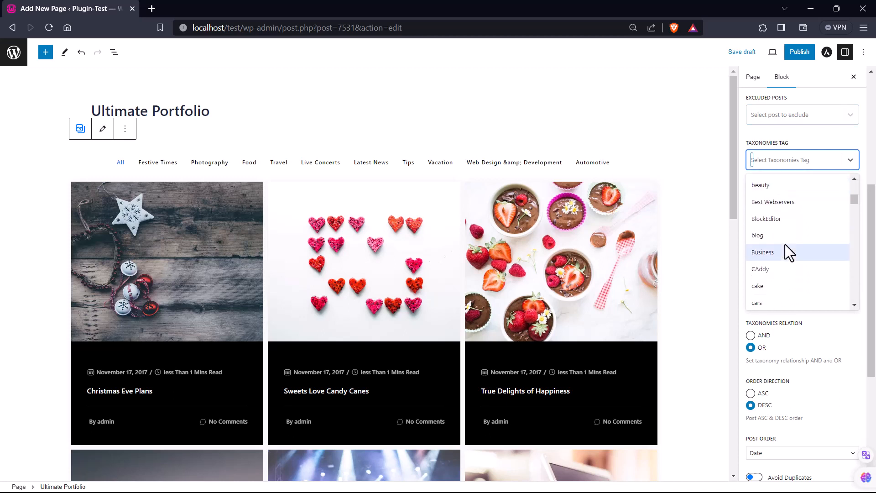
left_click(770, 284)
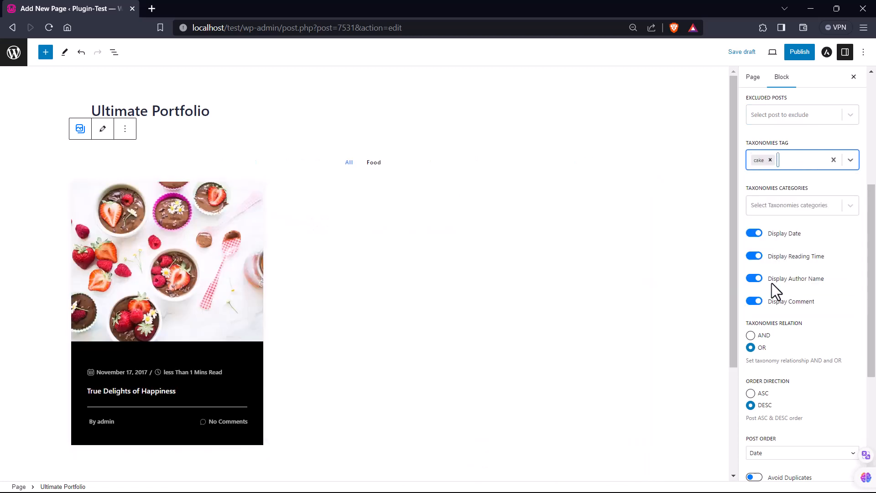
left_click(833, 159)
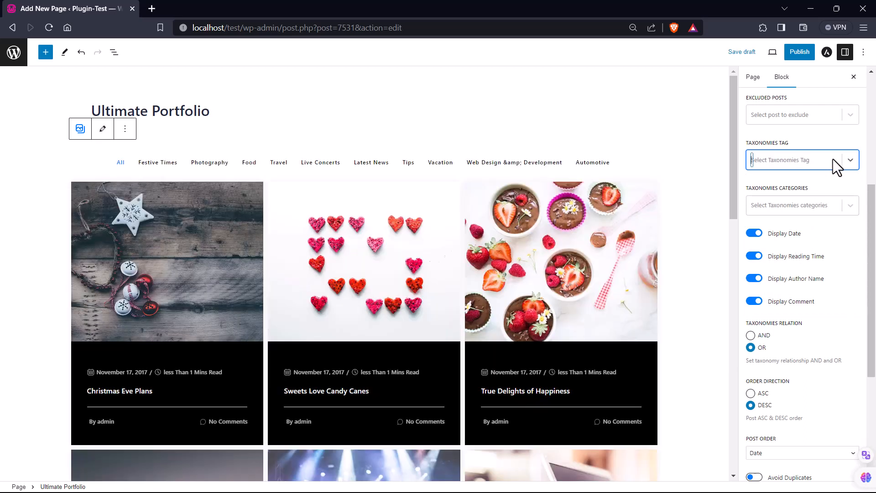
Try limiting the block's posts to the "Latest News" category and remove that category.
left_click(803, 206)
type("new")
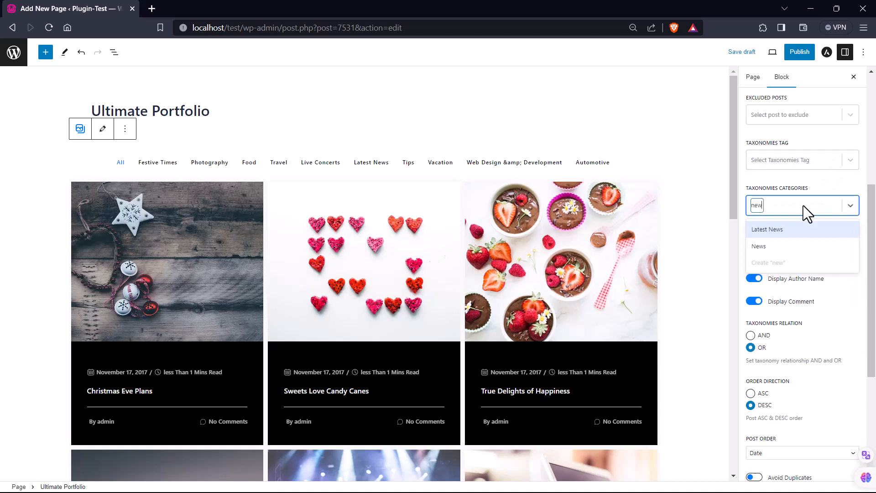
left_click(797, 229)
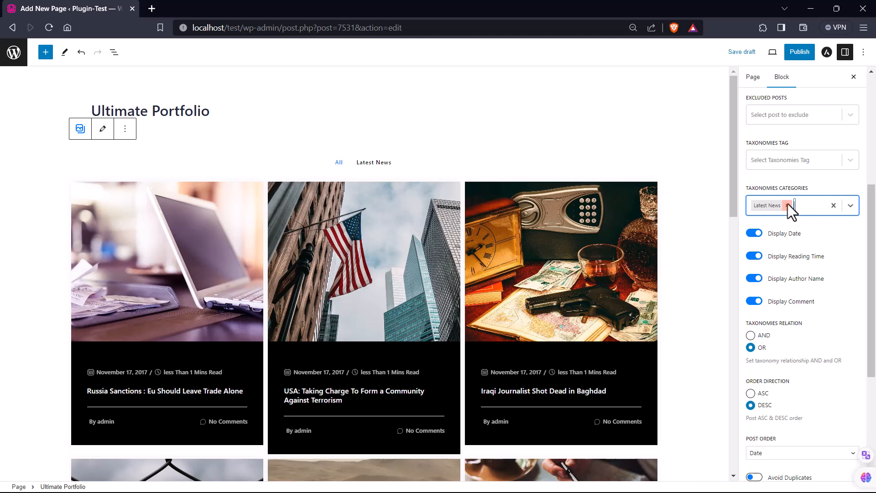
left_click(787, 204)
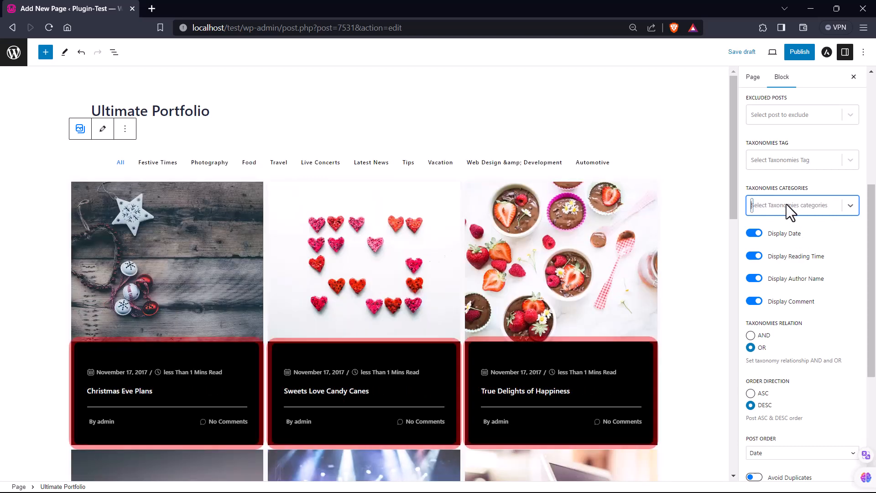
Try hiding the posts' date, reading time, author name and comment count one by one, restoring each.
left_click(755, 233)
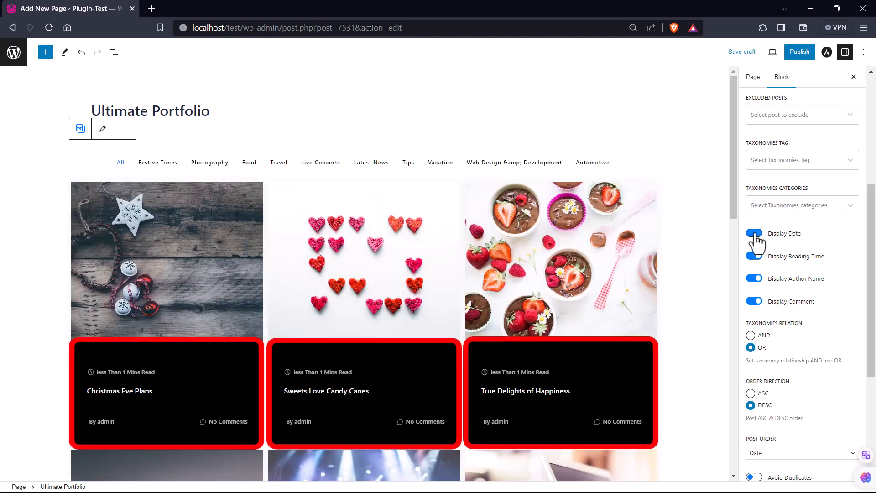
left_click(754, 233)
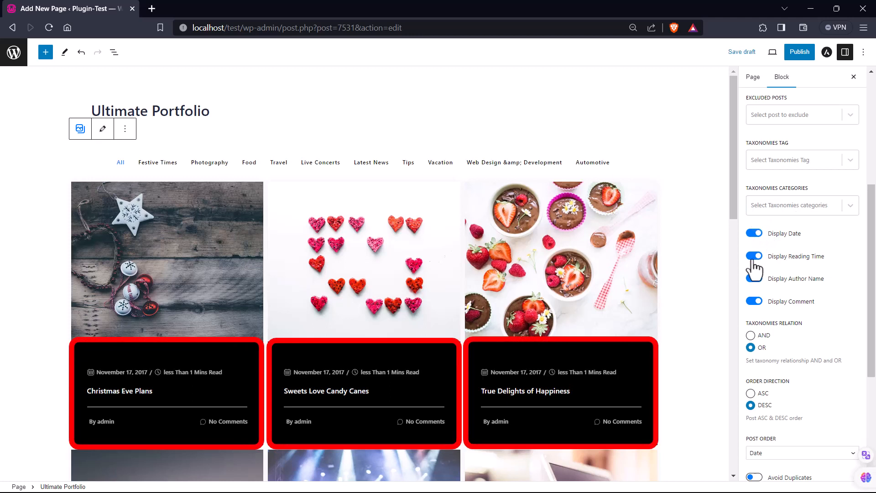
left_click(754, 256)
left_click(753, 256)
left_click(753, 279)
left_click(752, 278)
left_click(752, 301)
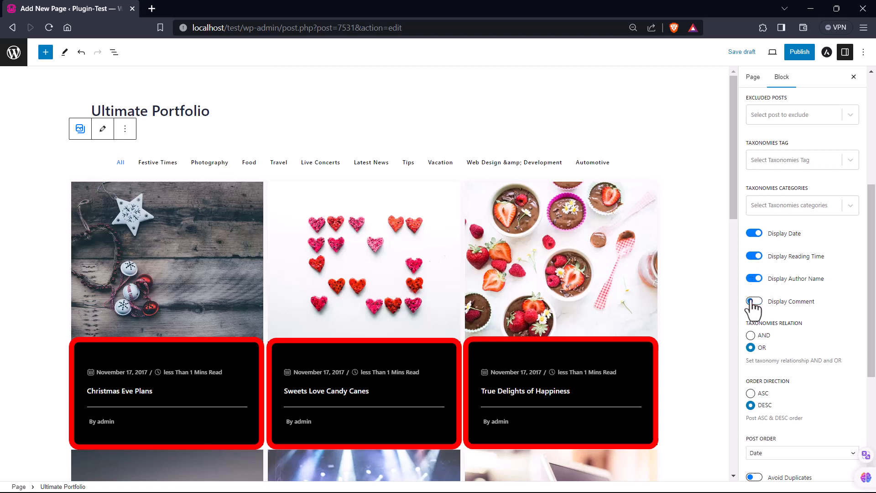
left_click(753, 302)
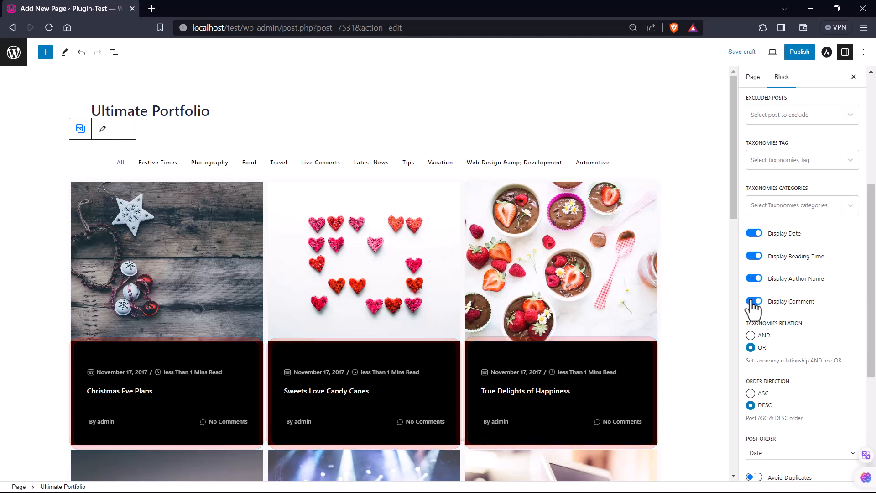
Keep the taxonomies relation at OR and try the ascending order direction before restoring DESC.
left_click(750, 347)
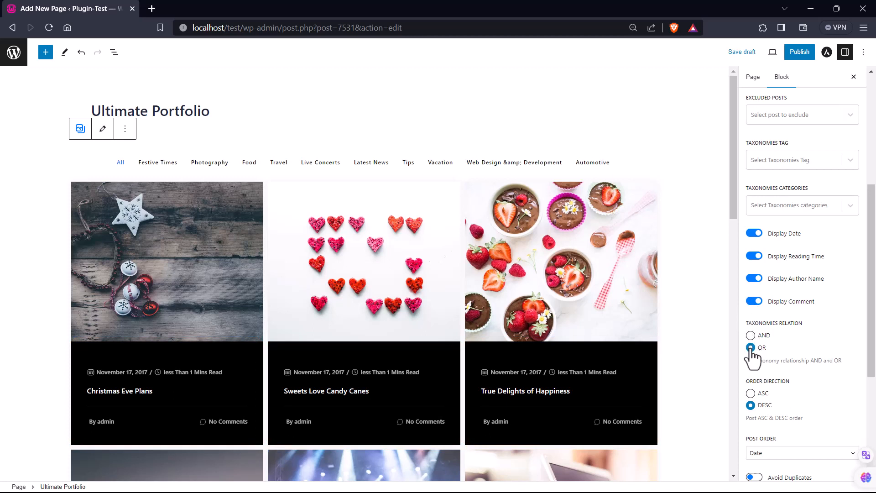
left_click(750, 393)
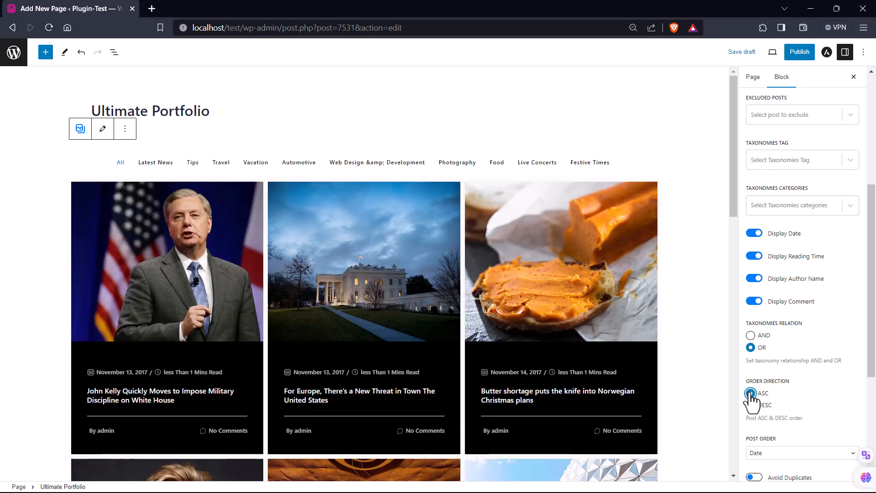
left_click(750, 405)
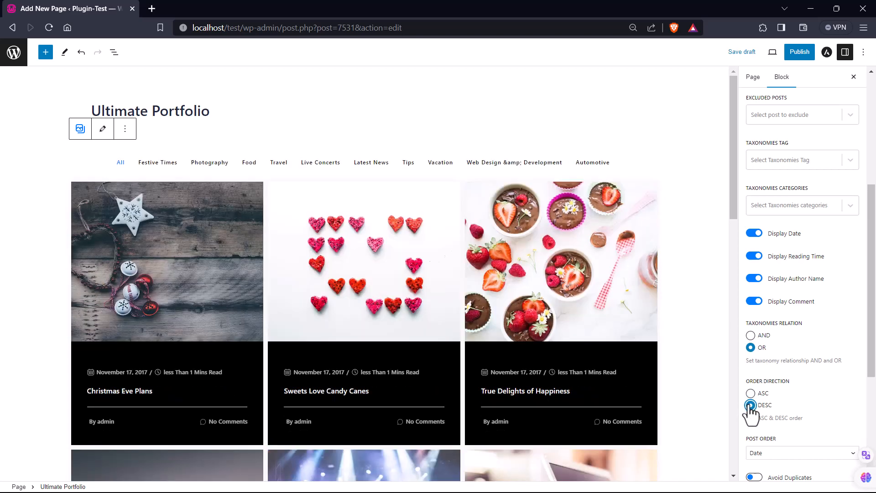
Try ordering the portfolio's posts by Title and return the post order to Date.
left_click_drag(871, 352, 873, 462)
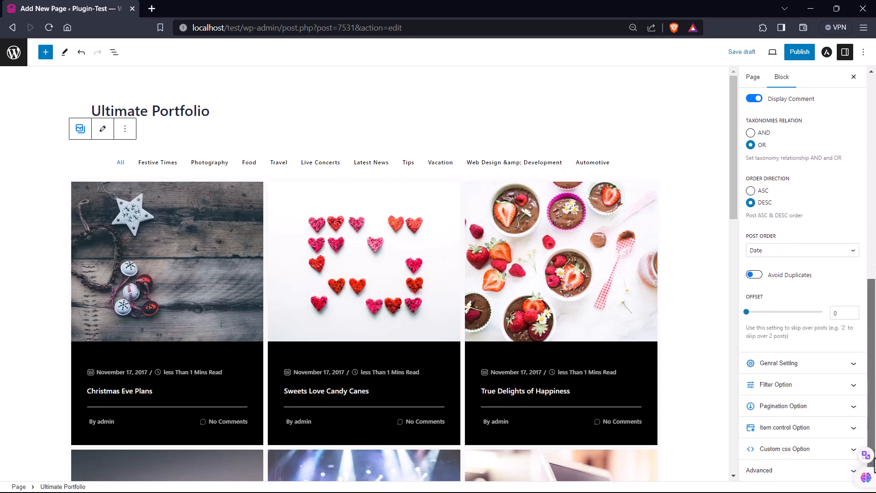
left_click(795, 250)
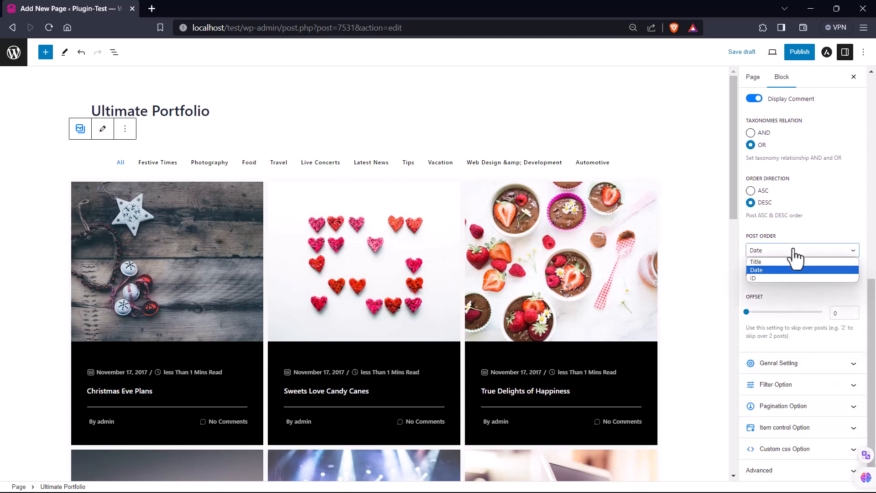
left_click(769, 261)
left_click(770, 254)
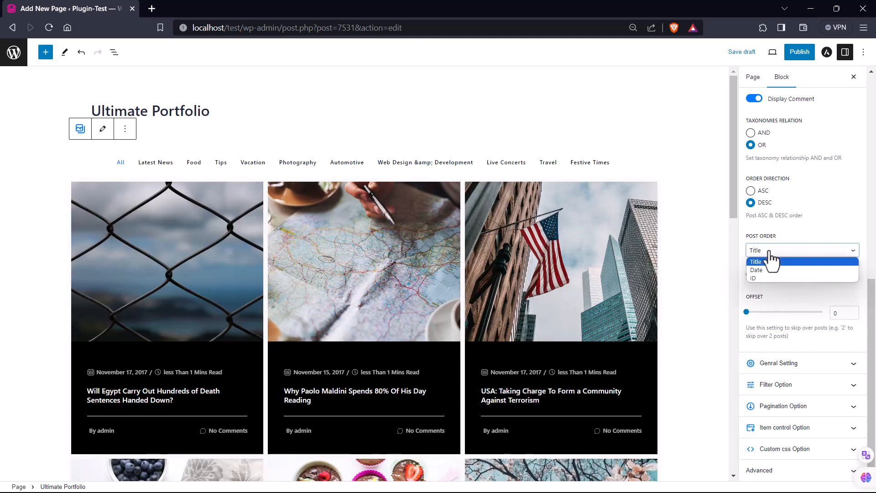
left_click(764, 270)
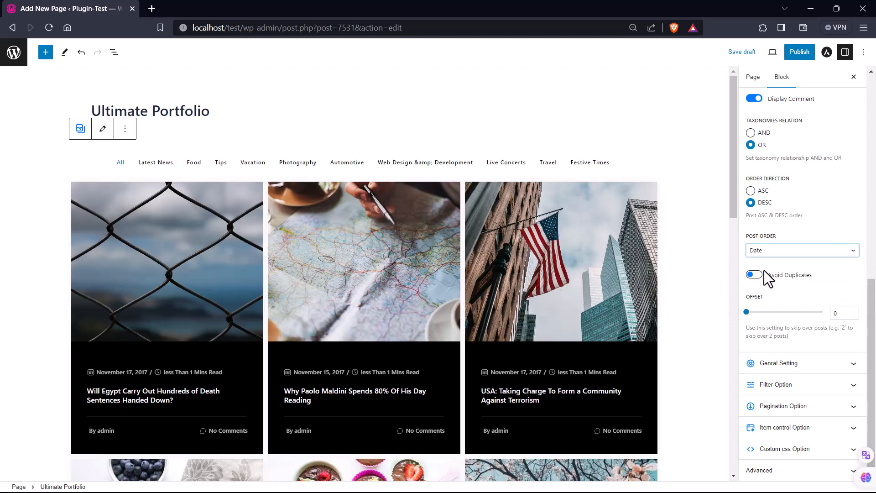
Try the Avoid Duplicates option and the post offset, switching the option back off and returning the offset to 0.
left_click(754, 274)
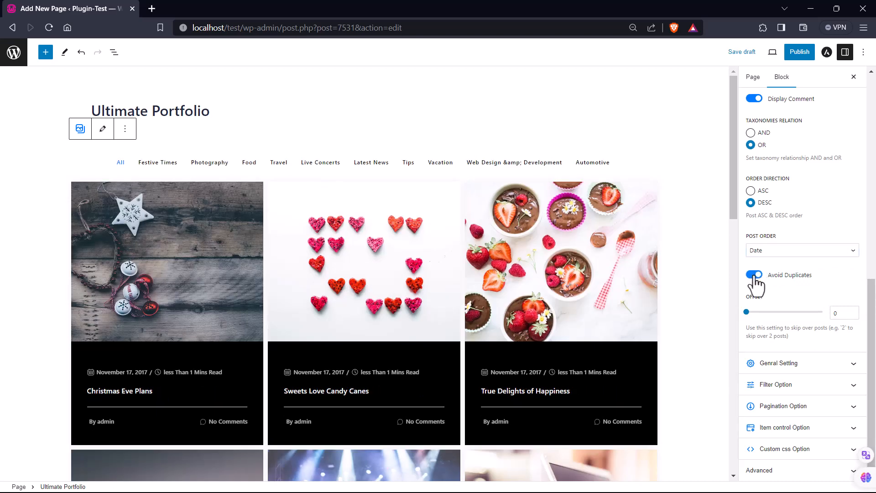
left_click(754, 274)
left_click(747, 312)
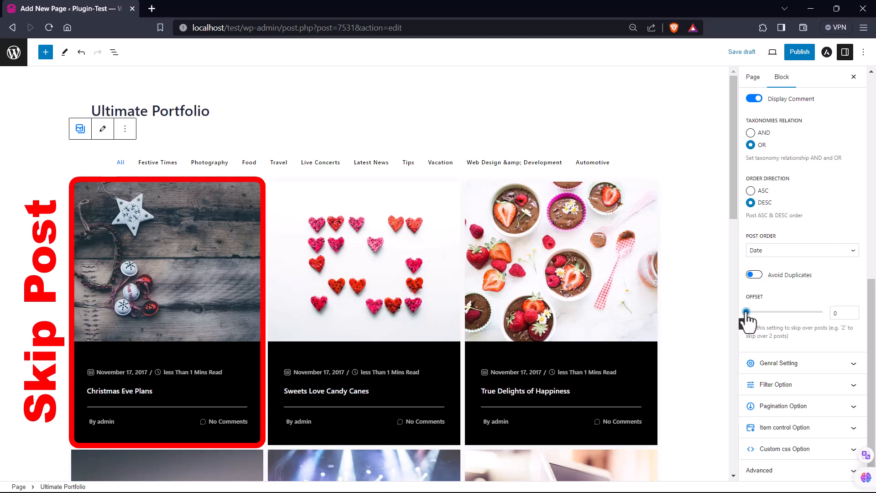
left_click_drag(748, 312, 745, 312)
Try the Masonry, Justified and Slider layout types, advancing the slider's posts, and return the layout to Grid.
left_click(811, 363)
scroll(817, 374, "down", 2)
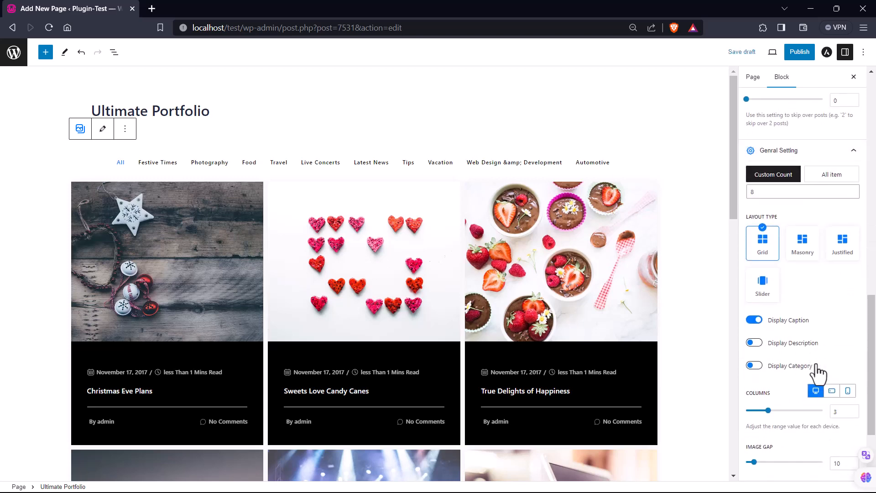
left_click(800, 250)
left_click(846, 250)
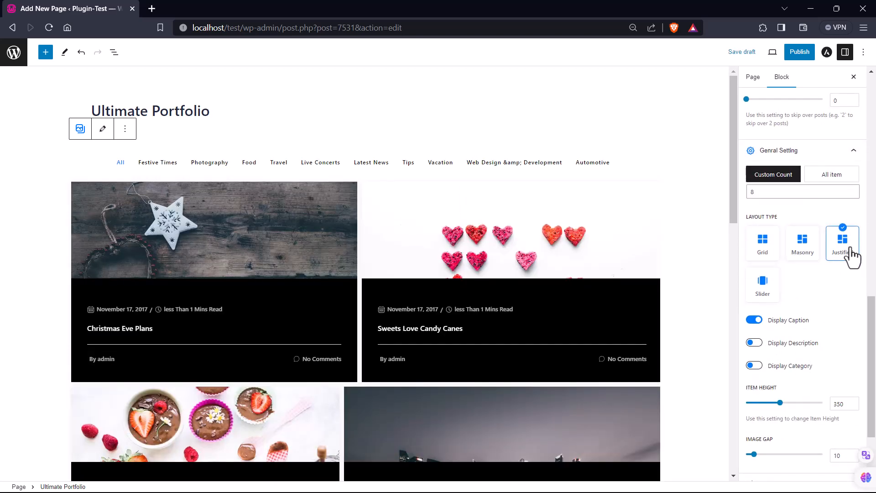
left_click(768, 291)
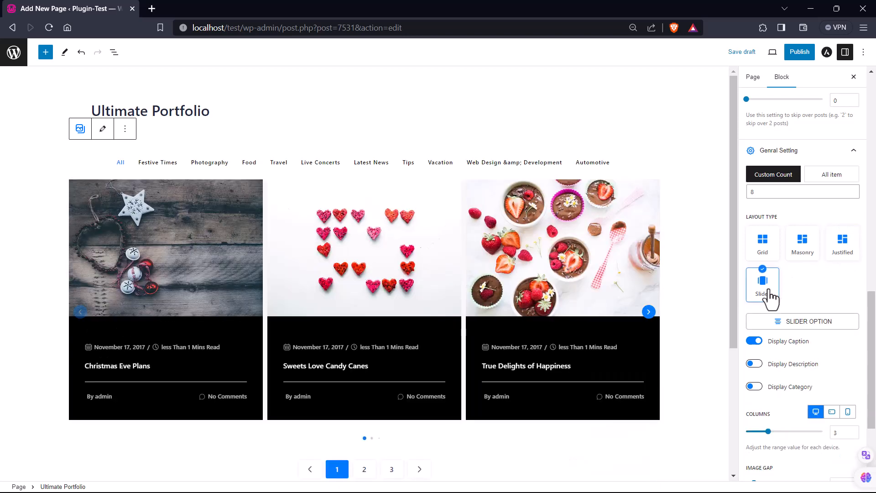
left_click(648, 313)
left_click(648, 313)
left_click(648, 313)
left_click(759, 247)
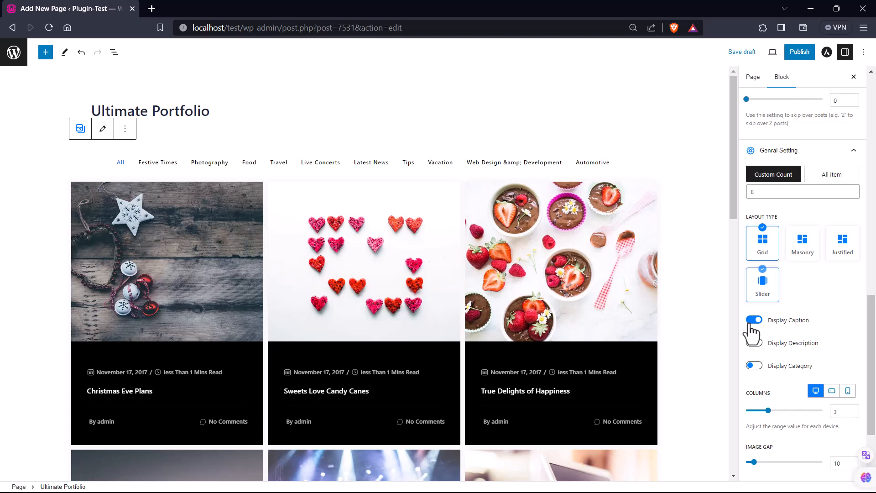
Display the description and the category on the portfolio's post cards.
left_click(754, 344)
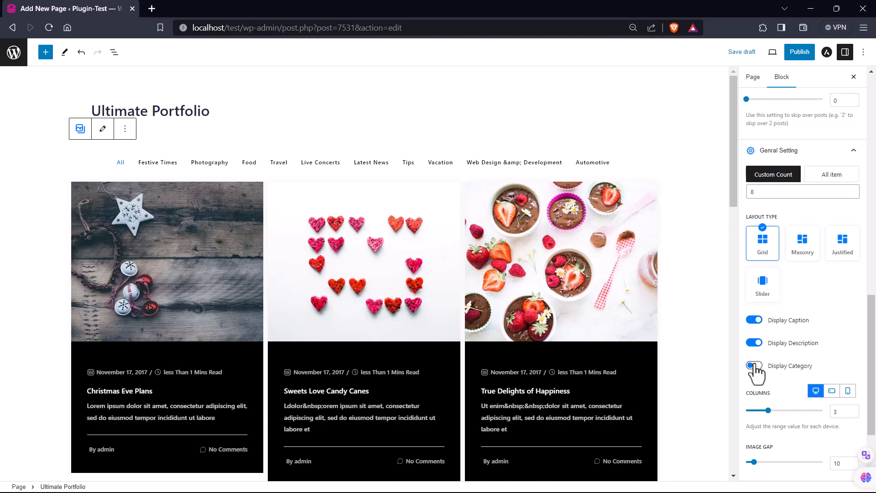
left_click(754, 366)
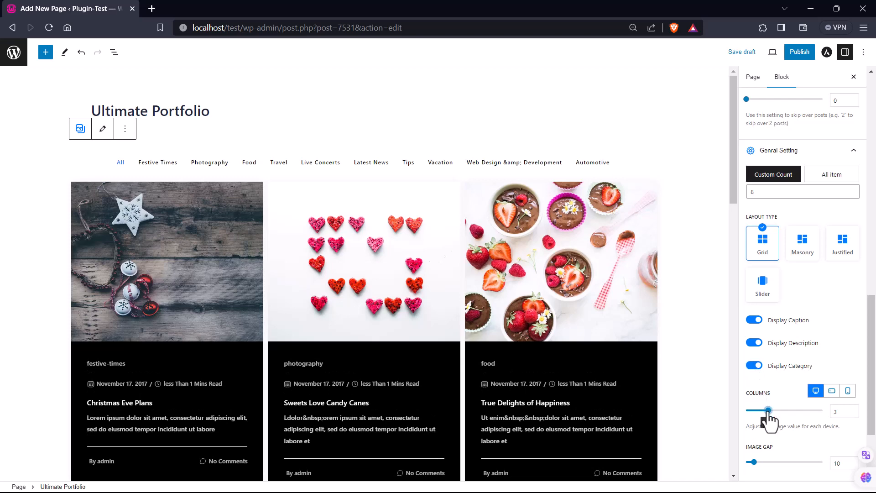
Try adjusting the grid's column count and image gap, returning them to 3 columns and a gap of 10.
mouse_move(769, 419)
left_mouse_down()
mouse_move(762, 422)
mouse_move(778, 417)
mouse_move(769, 417)
left_mouse_up()
scroll(801, 405, "down", 2)
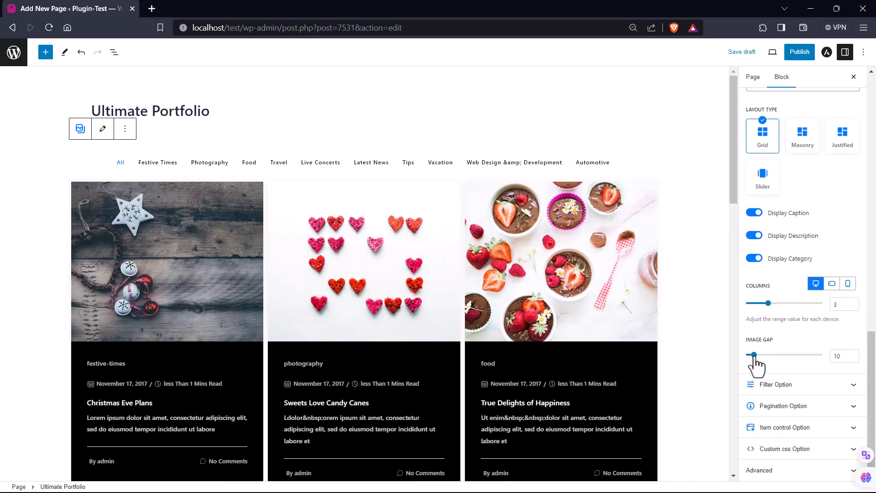
mouse_move(753, 358)
left_mouse_down()
mouse_move(801, 358)
mouse_move(754, 358)
left_mouse_up()
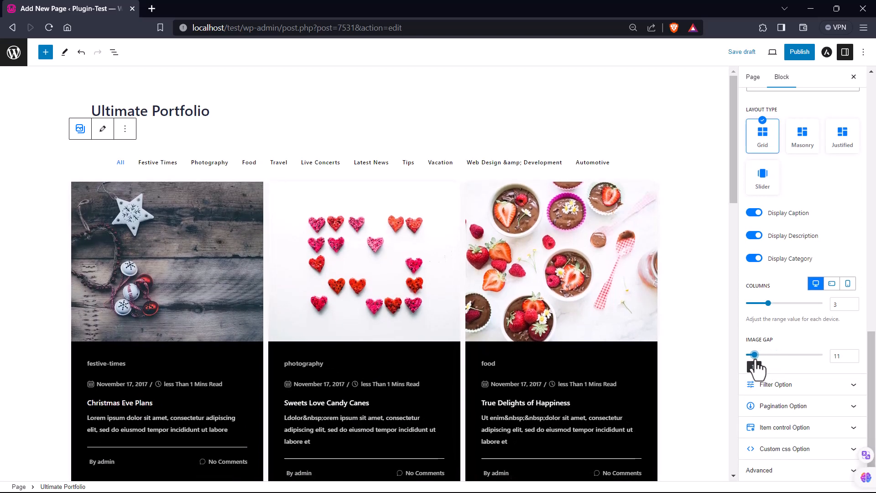
Try disabling the portfolio's filter bar in the filter settings and enable it again.
left_click(767, 386)
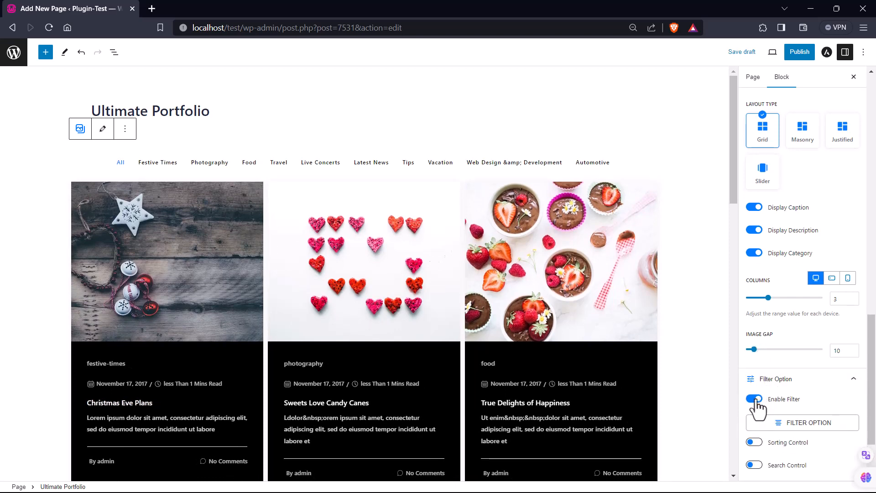
left_click(755, 399)
left_click(755, 399)
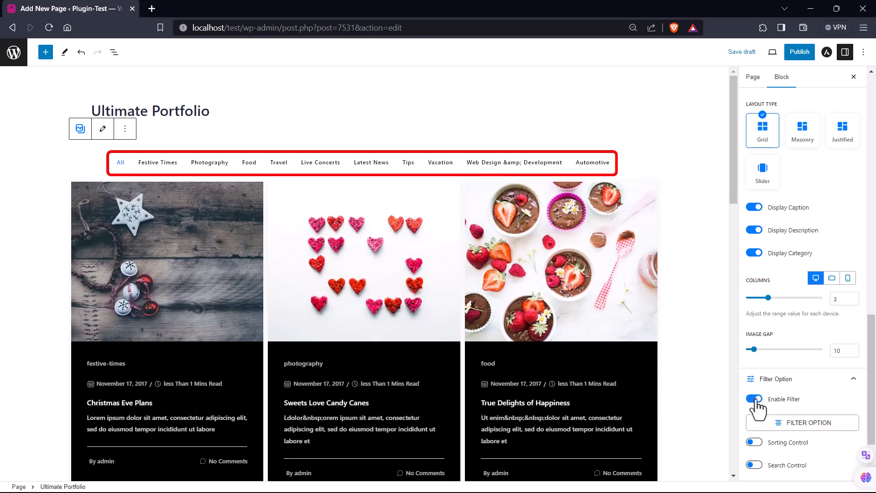
In the filter options, try the Tags filter, return to Category, and enable the filter count with display on hover.
left_click(786, 426)
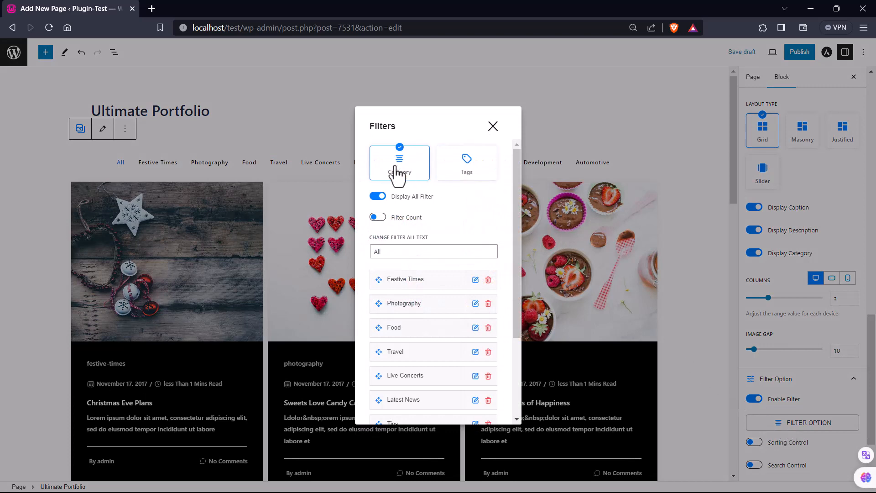
left_click(467, 175)
left_click(411, 175)
left_click(379, 218)
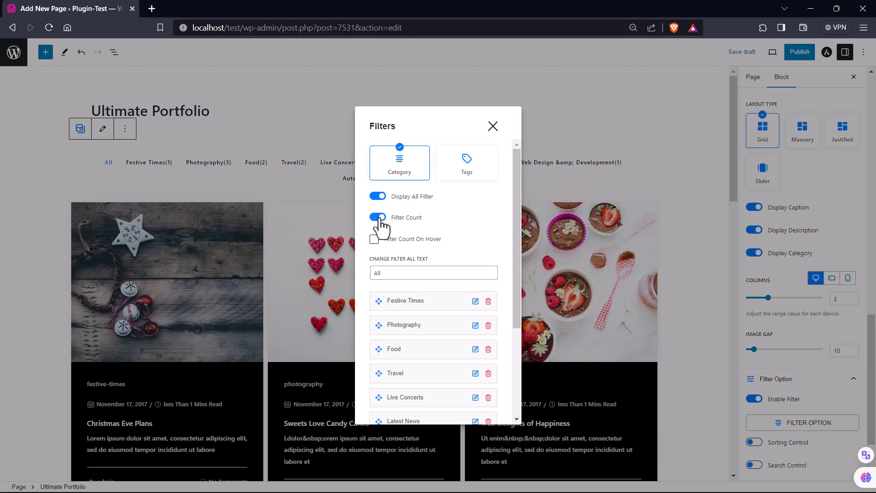
left_click(374, 239)
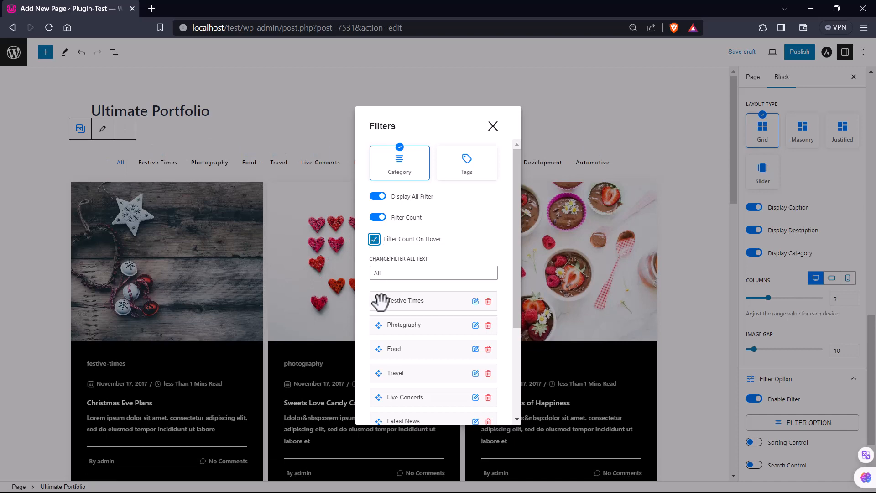
Try moving the Festive Times filter below Photography, restore the order, and close the filter options.
left_click_drag(380, 301, 378, 329)
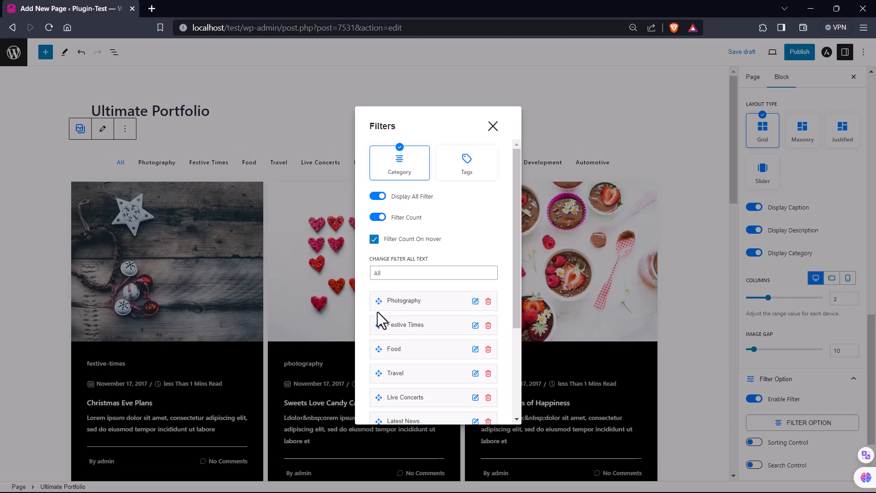
left_click_drag(378, 300, 378, 327)
scroll(378, 330, "down", 3)
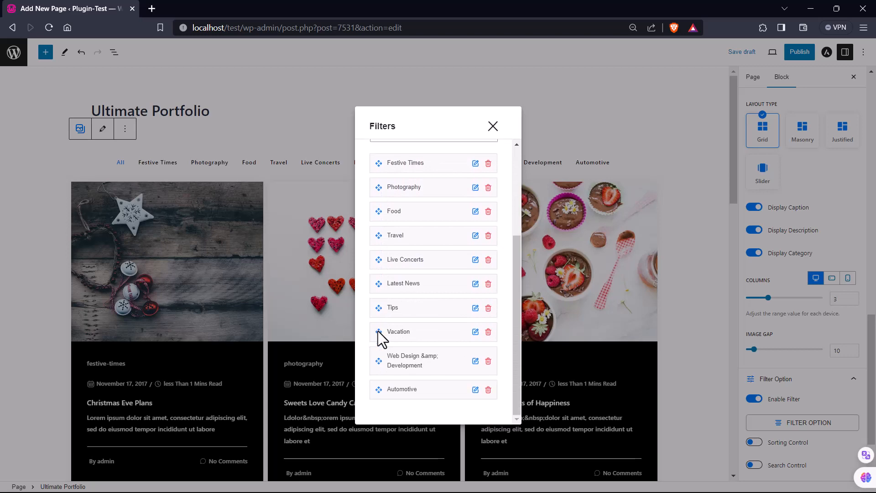
left_click(497, 129)
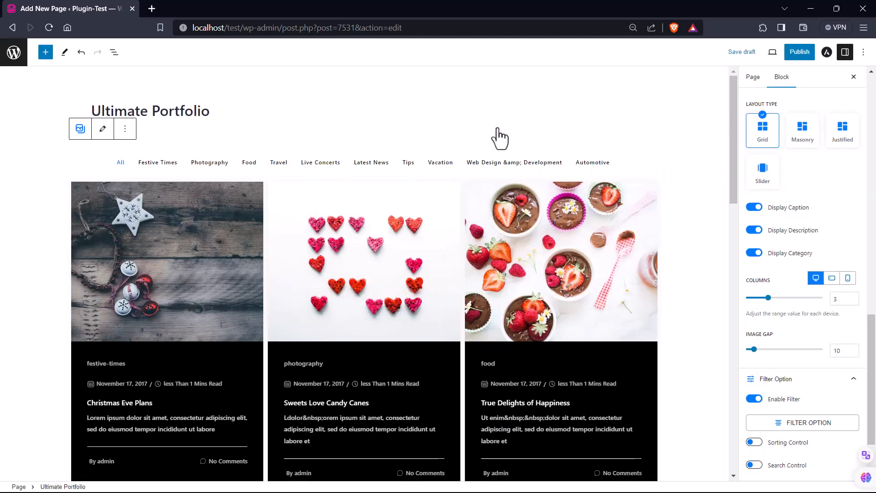
Enable the sorting control and the search control for the portfolio's filter area.
left_click_drag(870, 381, 872, 422)
left_click(755, 357)
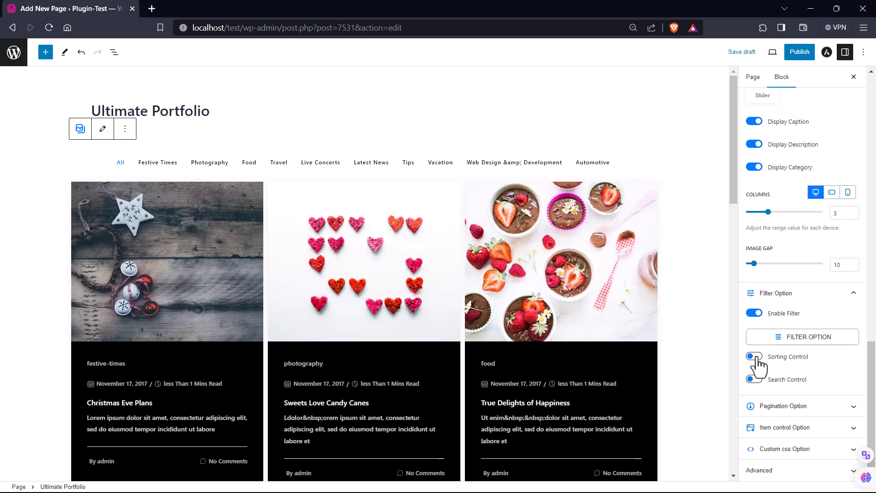
left_click(756, 383)
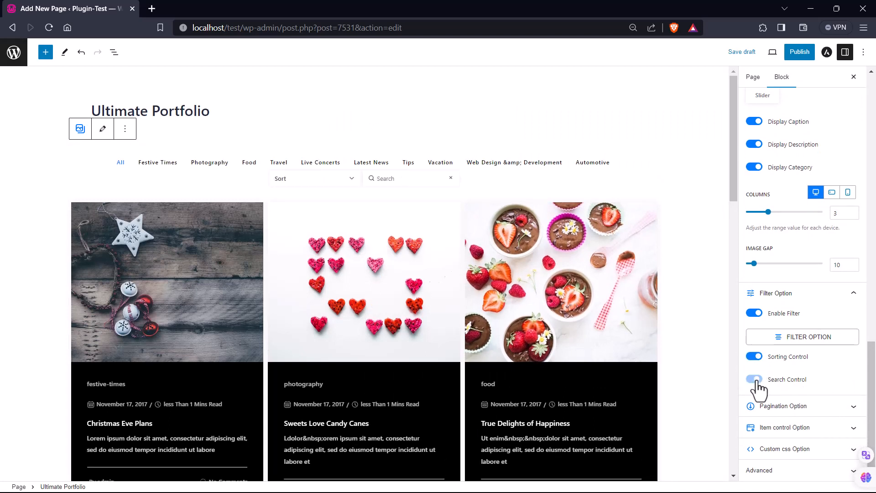
Try disabling the pagination below the portfolio's last posts and enable it again.
left_click(772, 407)
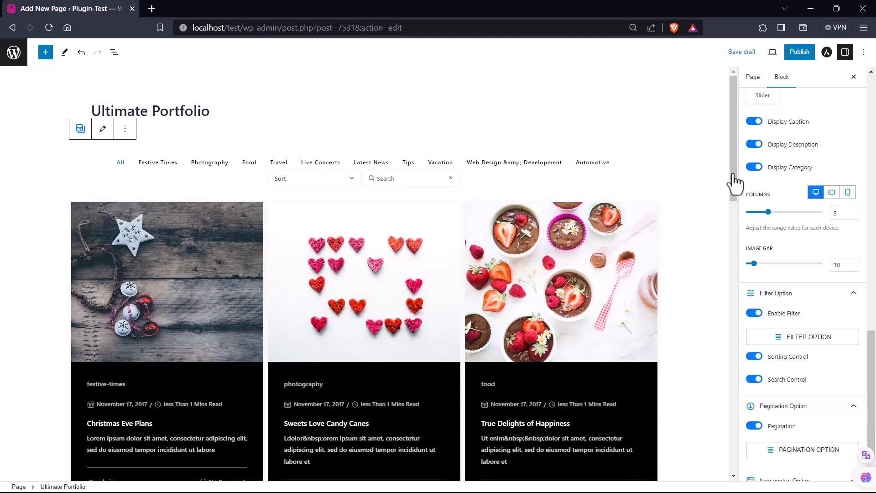
left_click_drag(733, 172, 734, 457)
left_click(754, 425)
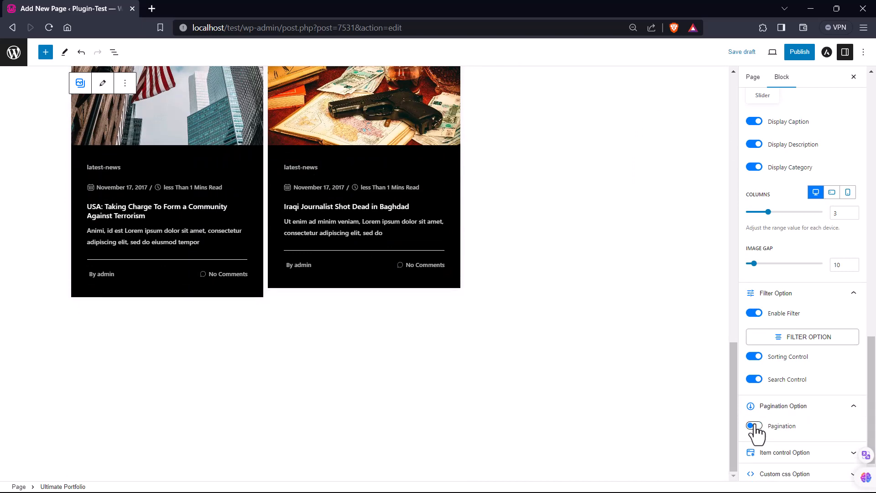
left_click(754, 425)
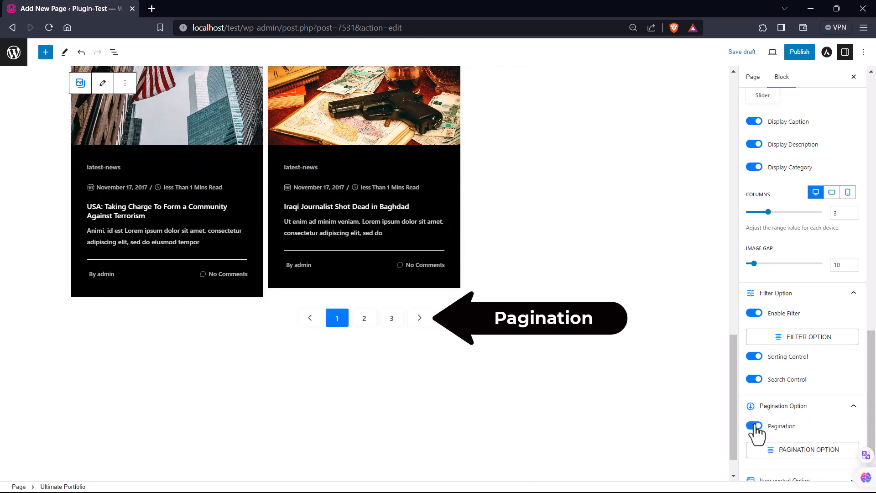
Set the portfolio's pagination type to Load More and close the pagination options.
left_click(788, 451)
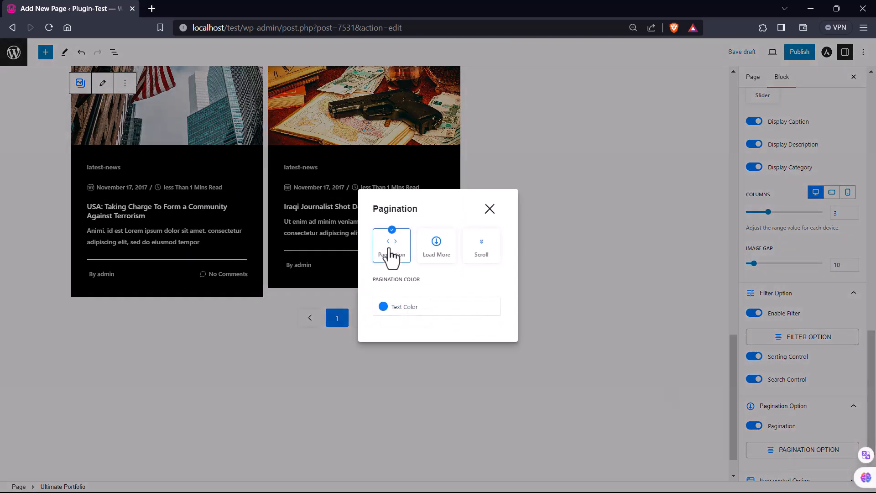
left_click(437, 249)
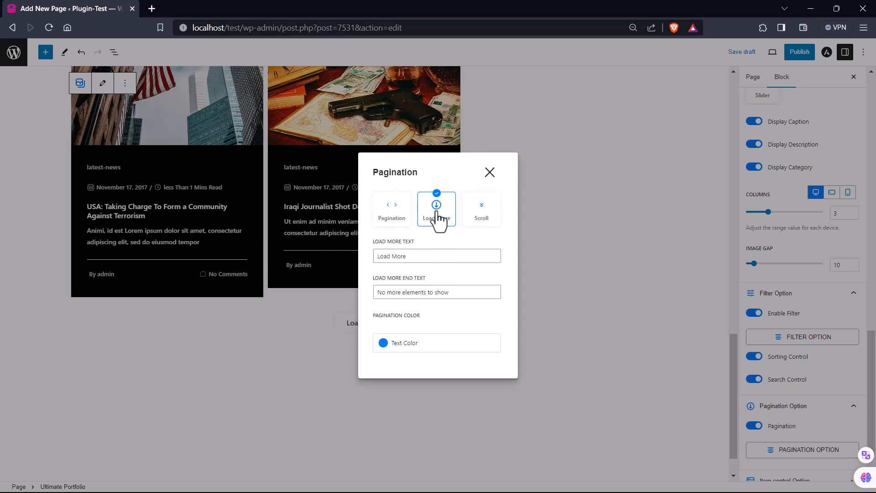
left_click(488, 173)
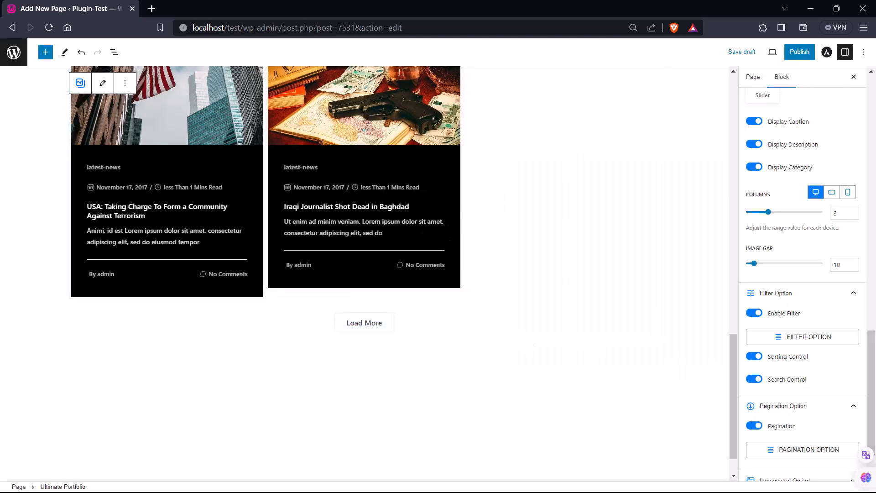
Examine the item control and lightbox options of the portfolio block, and open its custom CSS editor.
scroll(872, 424, "down", 2)
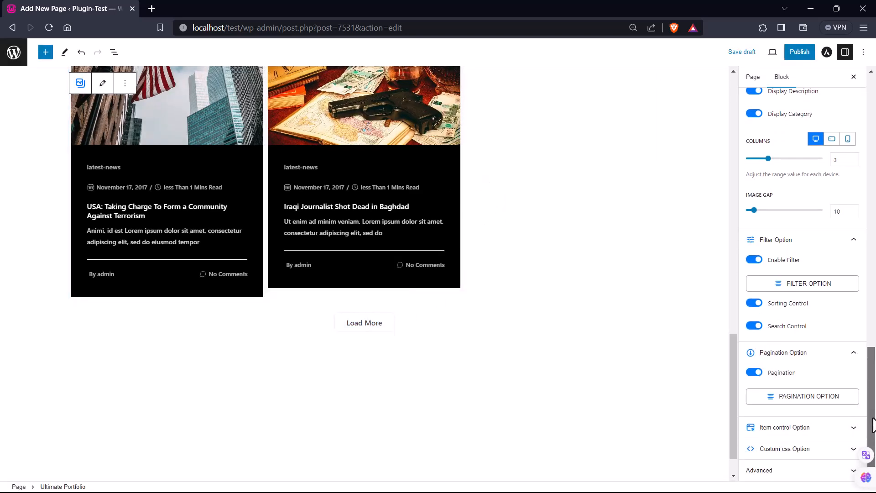
left_click(816, 428)
scroll(817, 432, "down", 5)
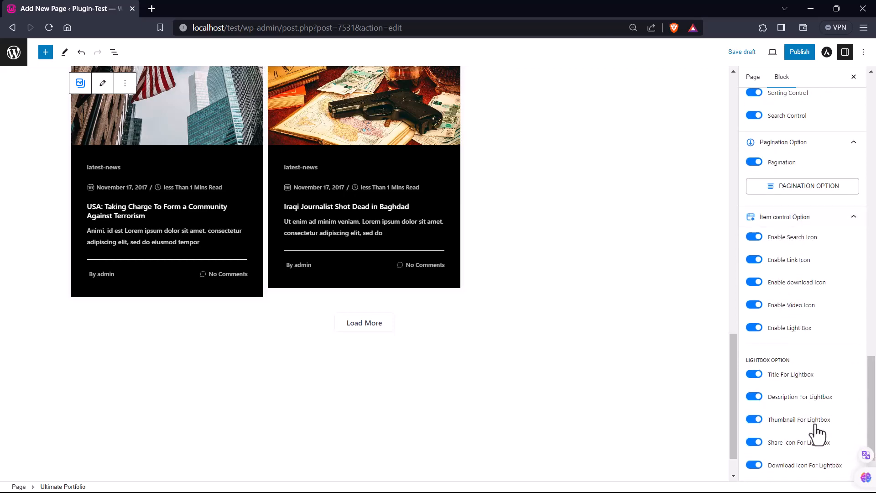
left_click_drag(733, 381, 736, 117)
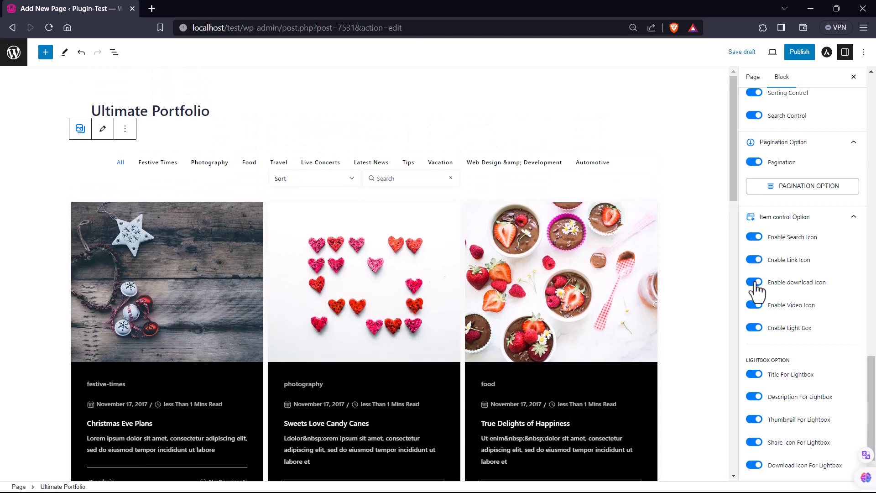
mouse_move(610, 231)
scroll(761, 458, "down", 2)
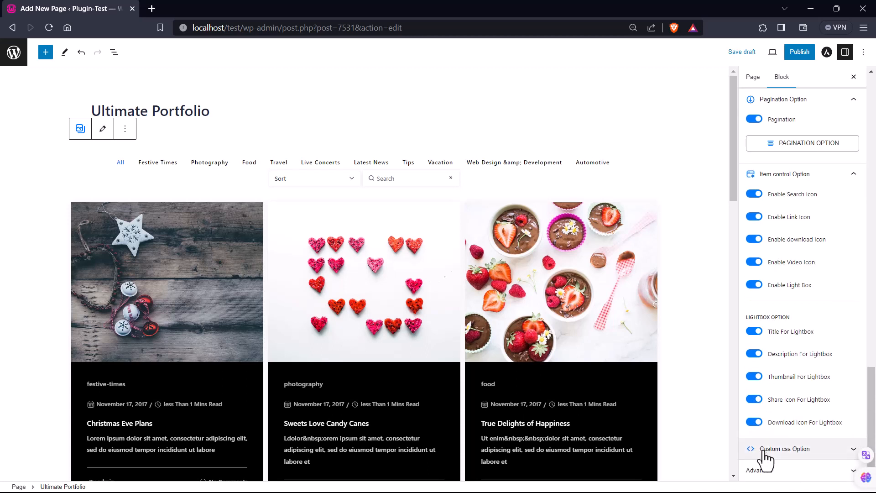
left_click(765, 451)
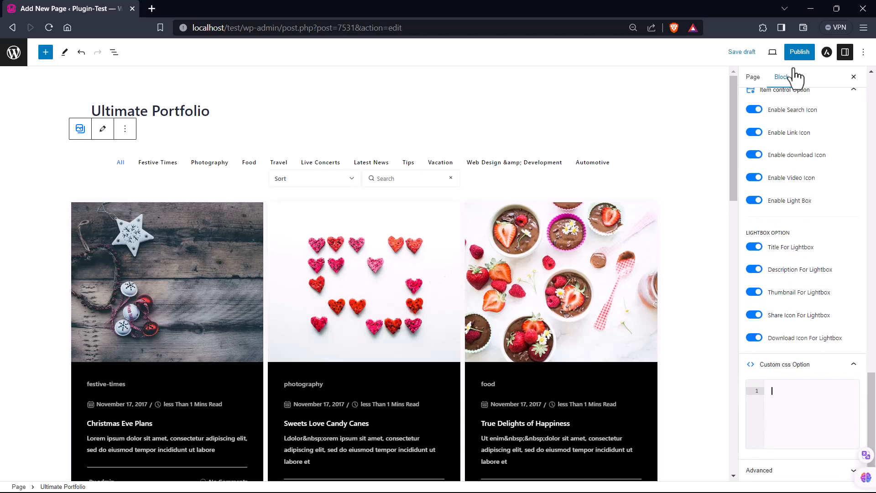
Publish the Ultimate Portfolio page and view it on the site.
left_click(799, 53)
left_click(783, 53)
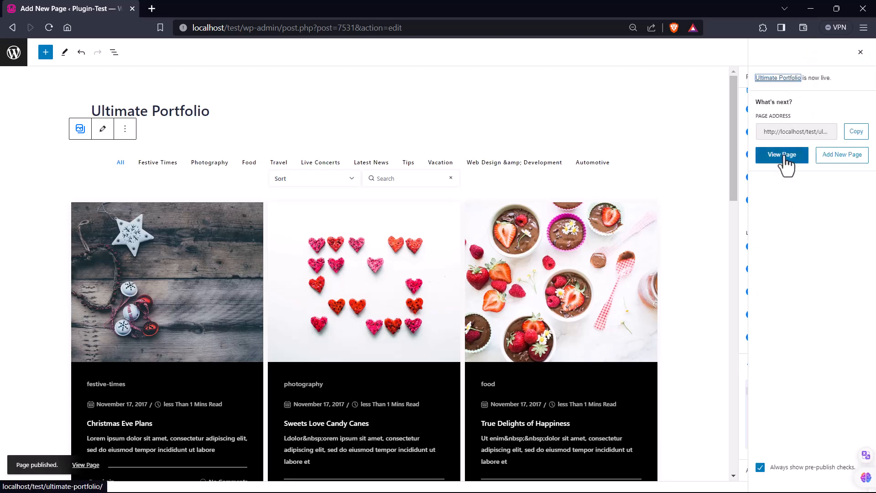
left_click(784, 156)
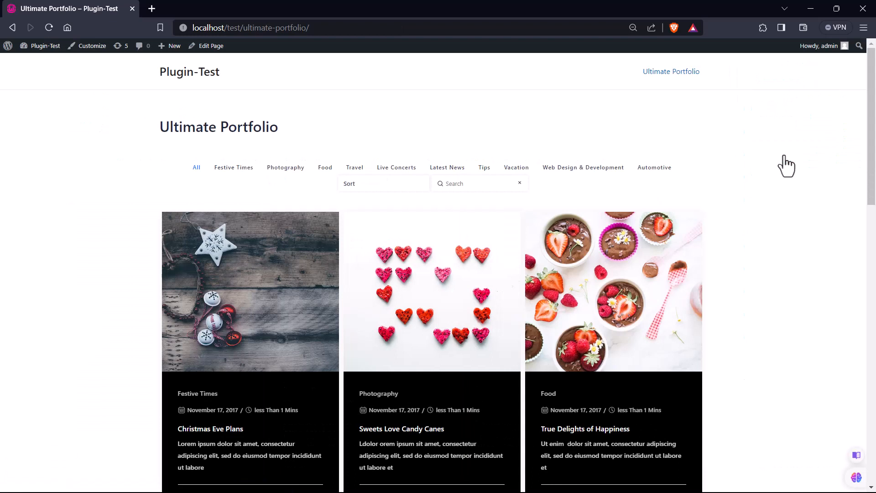
Open the Christmas Eve Plans image in the lightbox and browse forward through the images to Iraqi Journalist Shot Dead in Baghdad.
left_click_drag(868, 146, 869, 169)
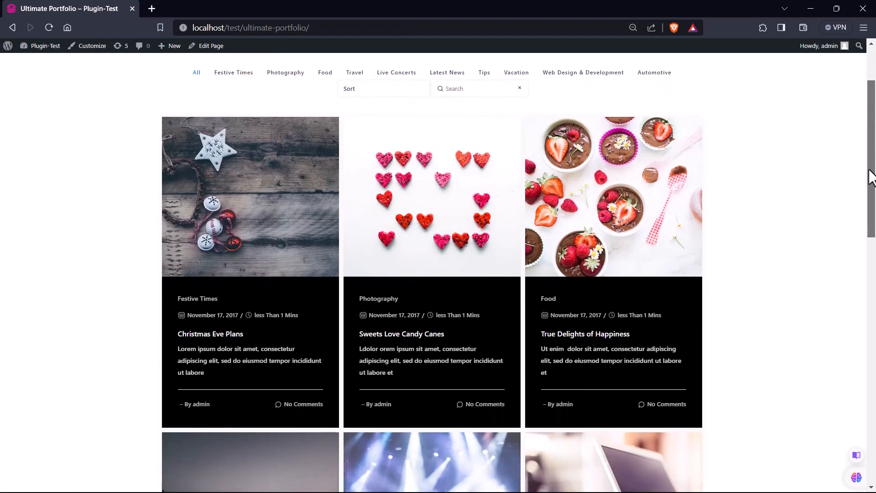
left_click(268, 223)
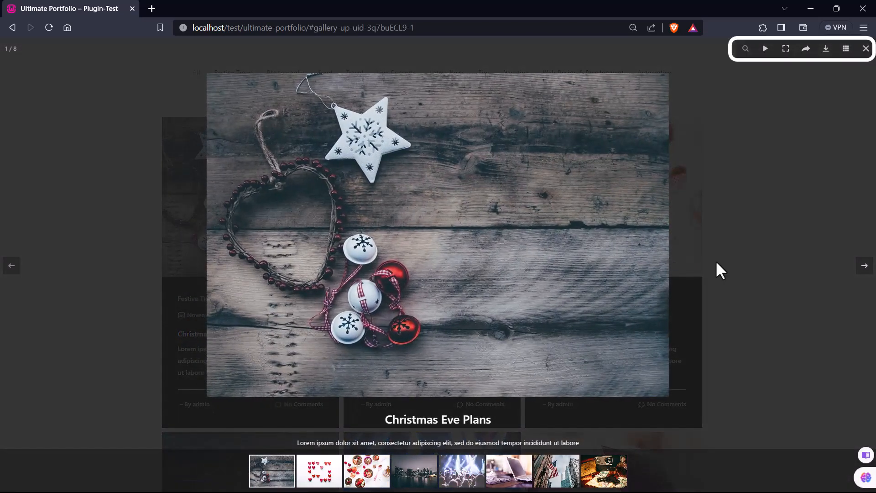
left_click(863, 270)
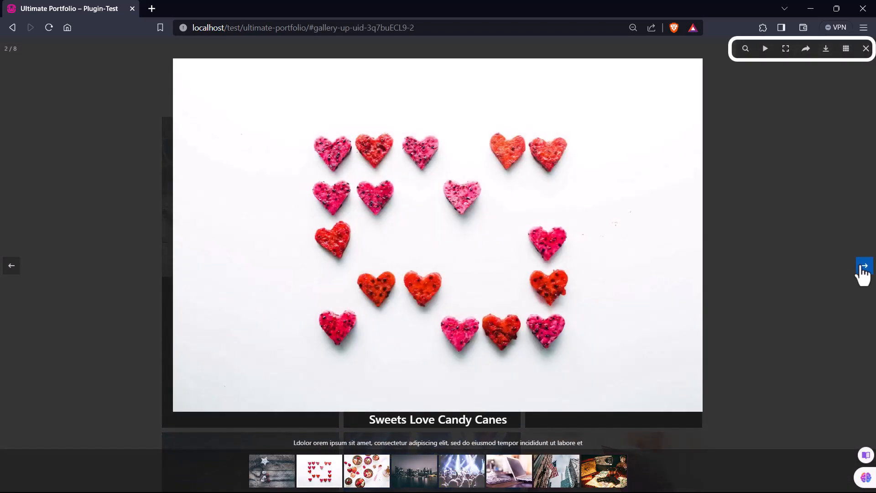
left_click(863, 270)
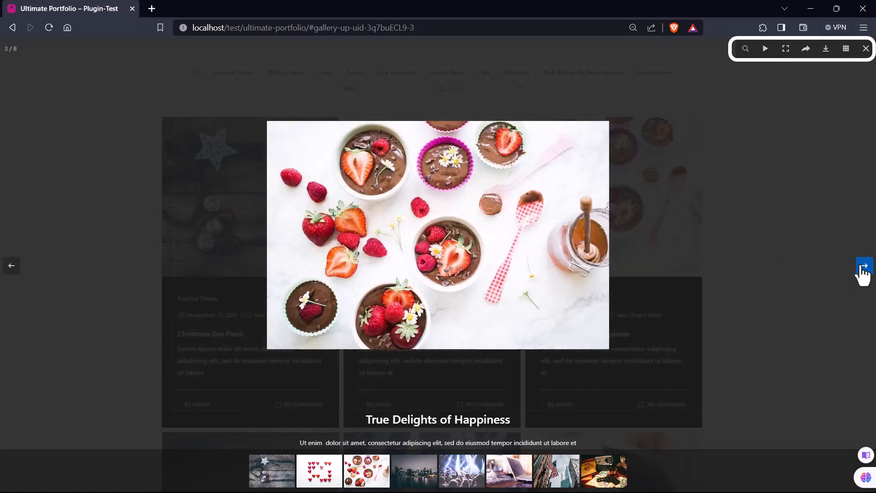
left_click(863, 270)
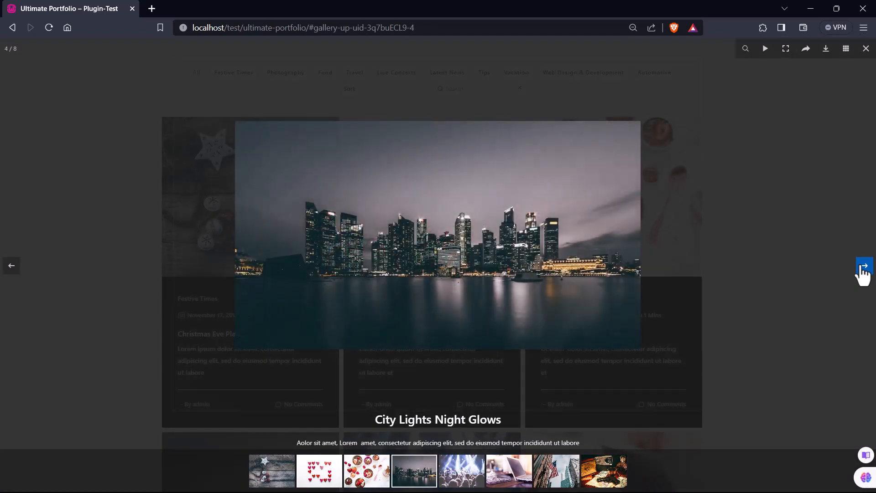
left_click(863, 270)
left_click(863, 270)
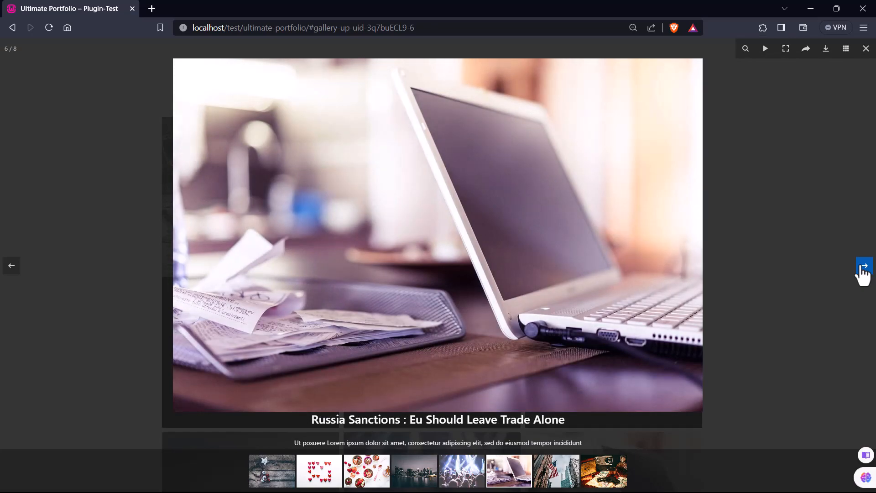
left_click(862, 270)
left_click(863, 270)
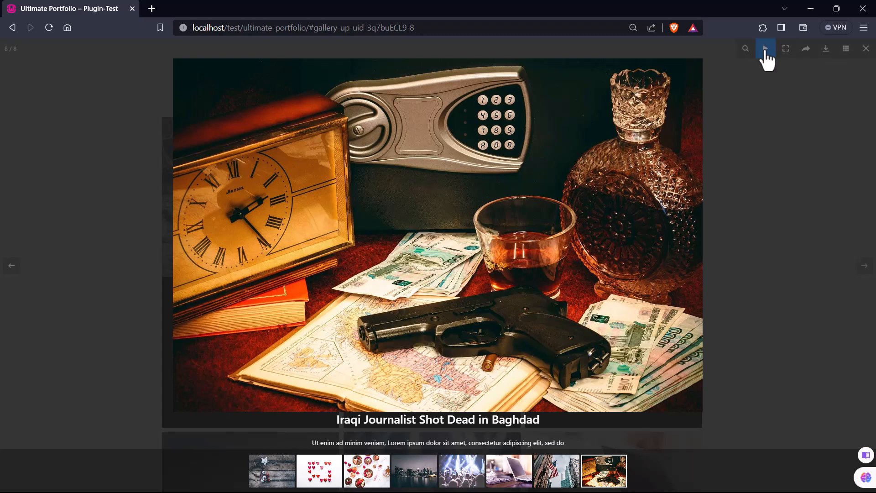
Start the lightbox slideshow, view it in full screen, and exit the full-screen view.
left_click(766, 54)
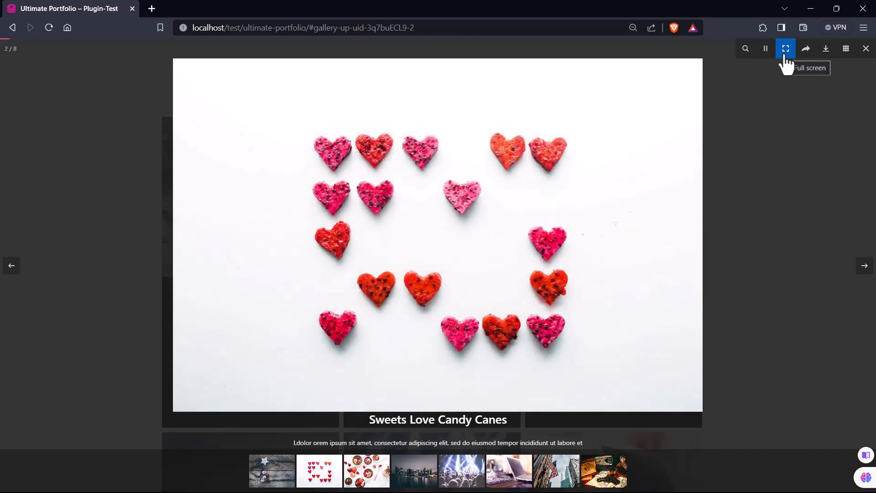
left_click(784, 55)
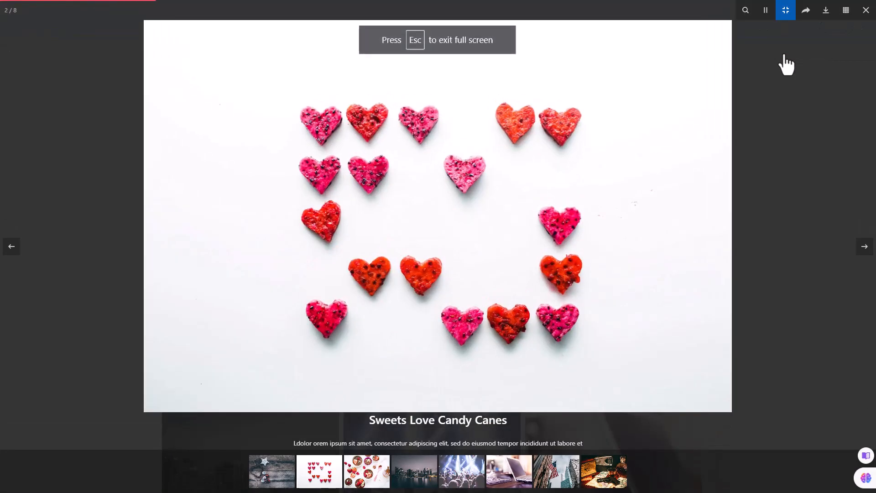
left_click(786, 77)
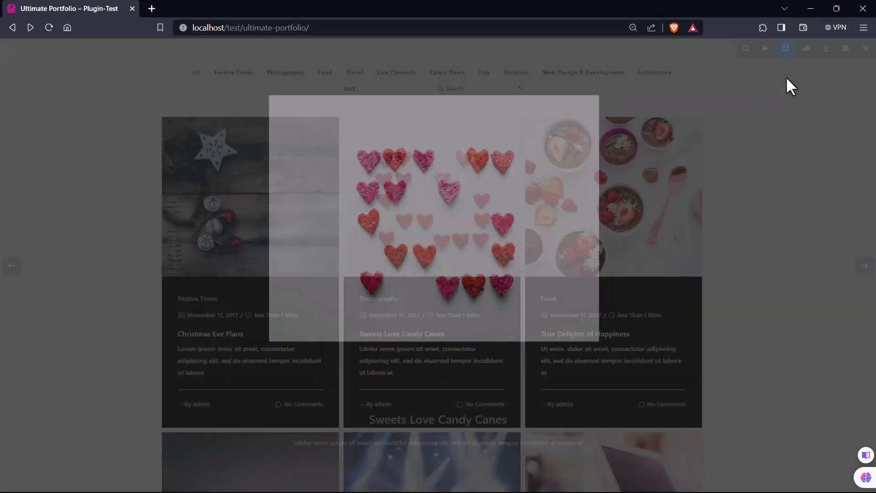
Open the Sweets Love Candy Canes image in the lightbox, check its download control, and cancel the save.
left_click(486, 211)
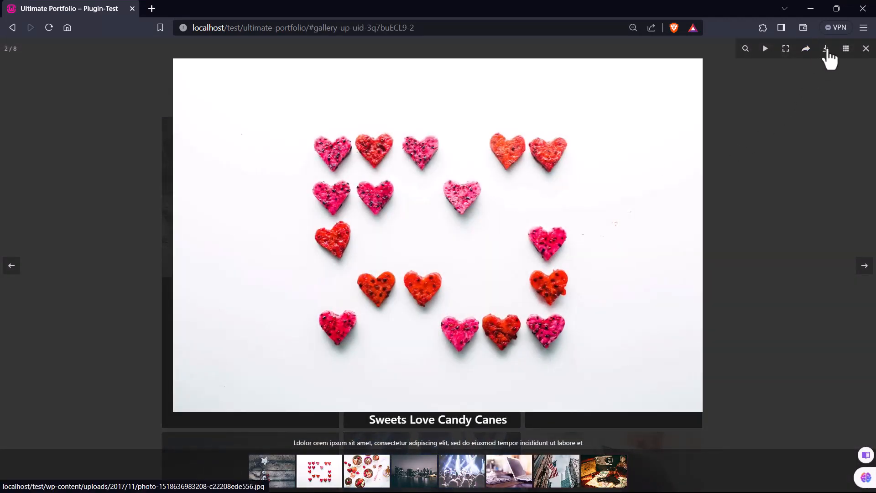
left_click(826, 49)
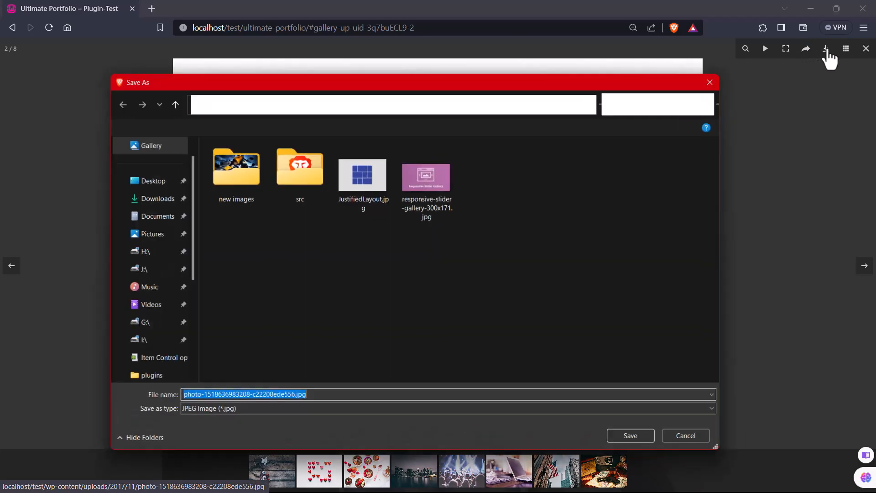
left_click(721, 77)
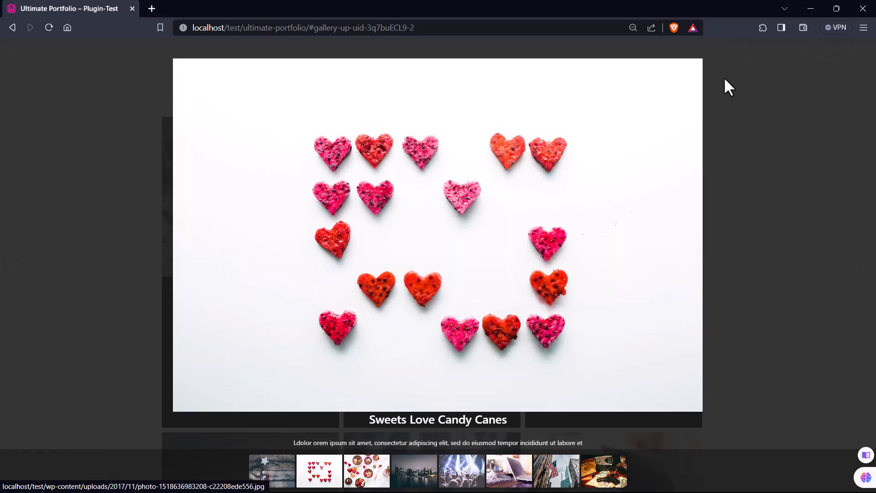
Try hiding the lightbox's thumbnail strip and show it again.
left_click(843, 51)
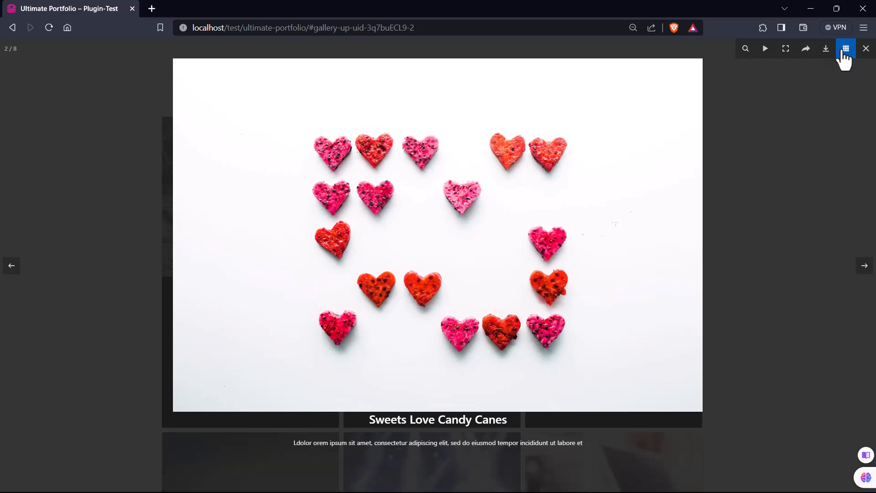
left_click(843, 51)
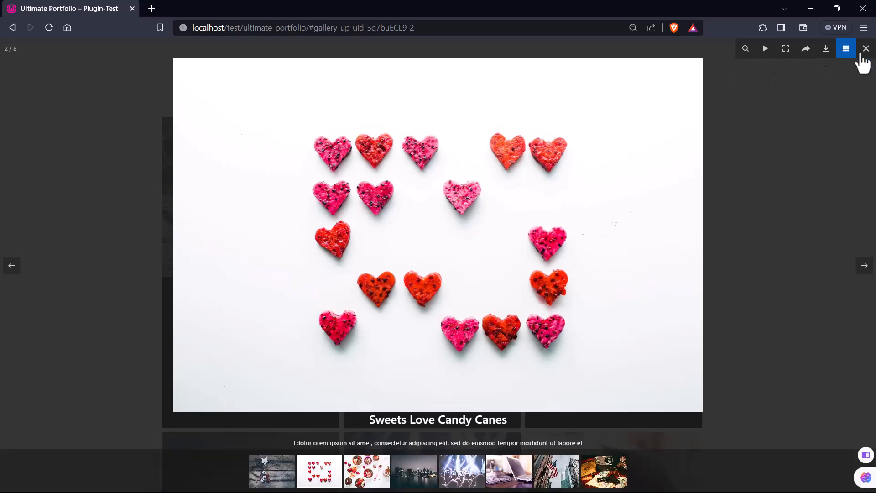